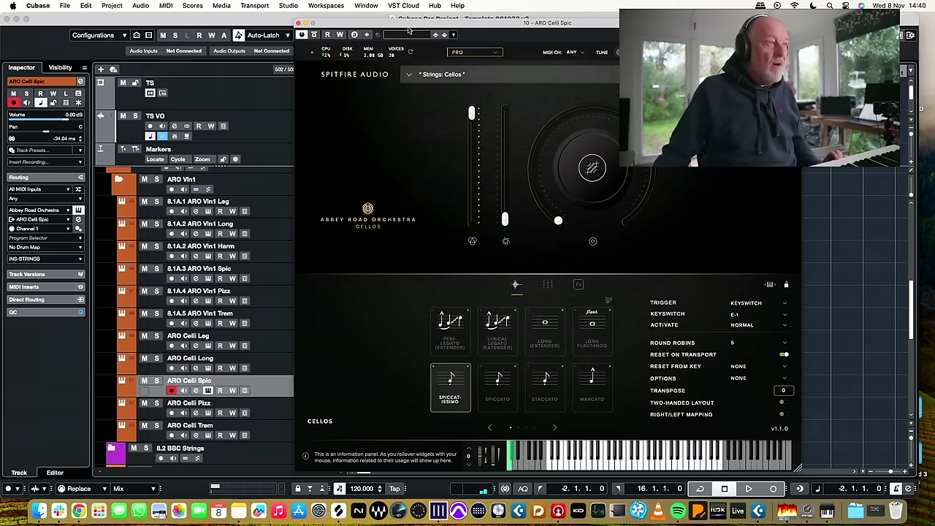
Audition the cellos' staccato and spiccato articulations, return to spiccatissimo, and close the instrument window
drag(405, 24, 220, 16)
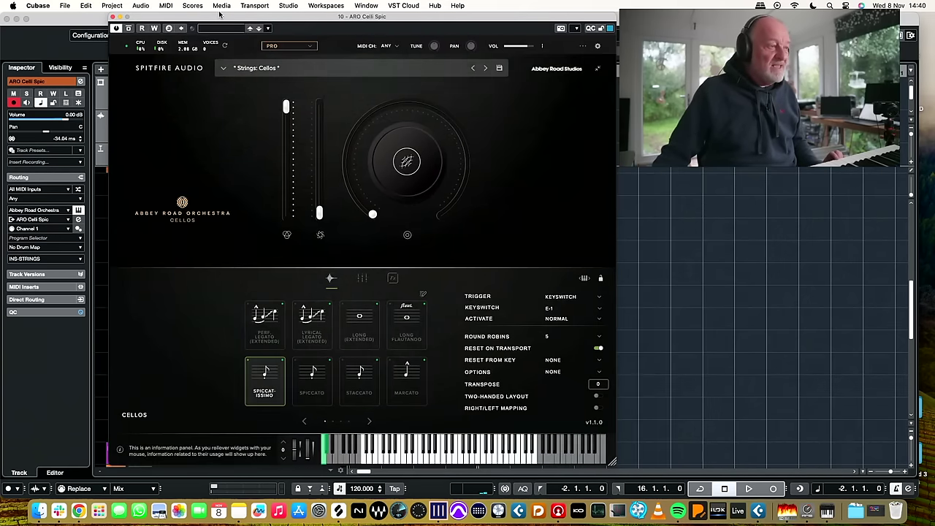
click(355, 381)
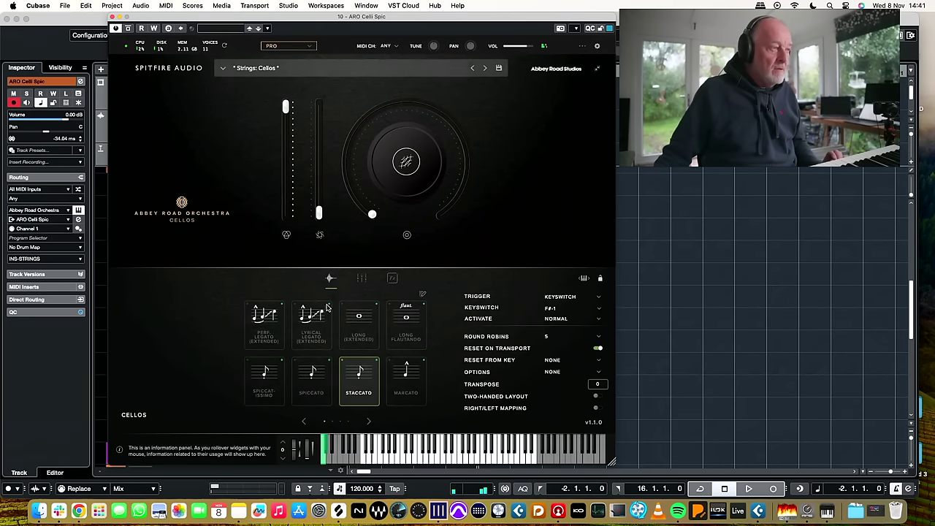
click(311, 376)
click(255, 378)
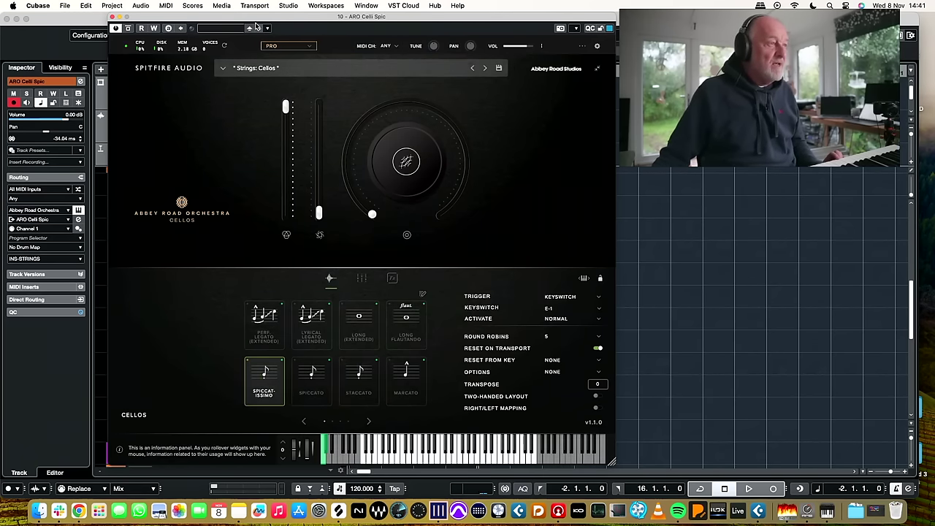
click(111, 17)
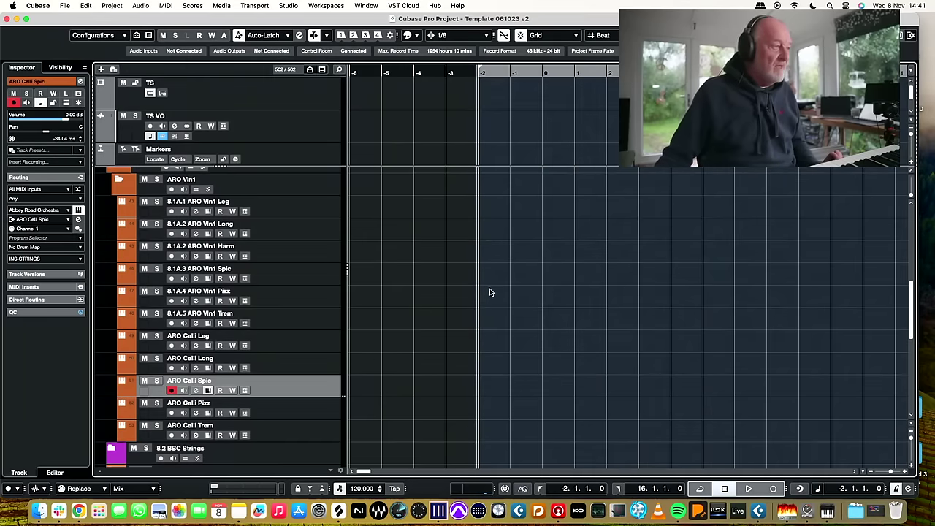
Record a short repeated-note cello part on the ARO Celli Spic track, starting from bar -2
key(KP_Multiply)
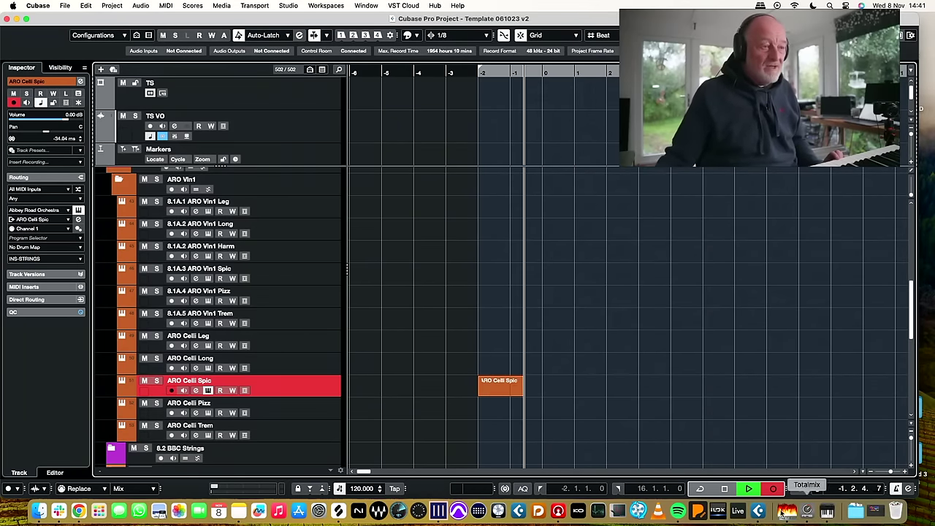
key(space)
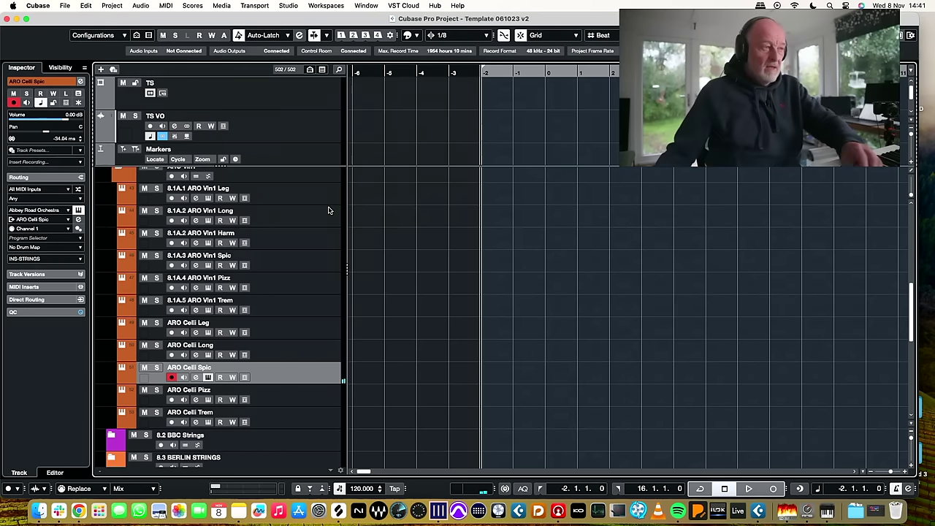
key(KP_Multiply)
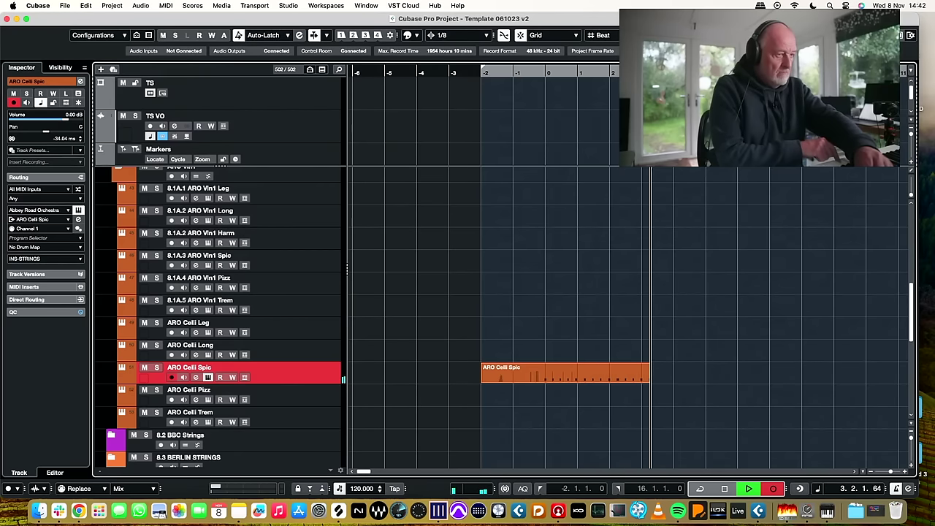
key(space)
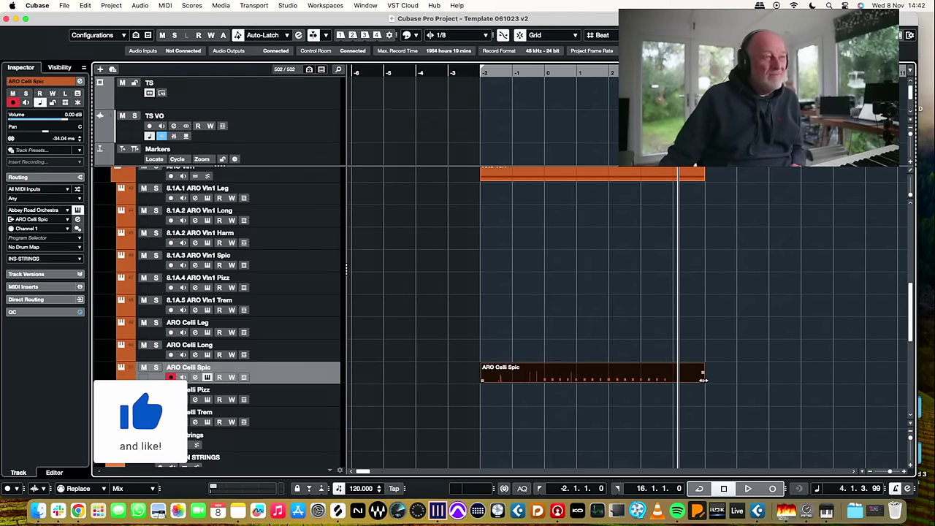
Trim the start of the recorded ARO Celli Spic event to just after bar 0 and open its notes for editing
scroll(702, 383, down, 1)
scroll(702, 383, right, 1)
drag(698, 380, 663, 378)
drag(472, 377, 543, 377)
double_click(614, 377)
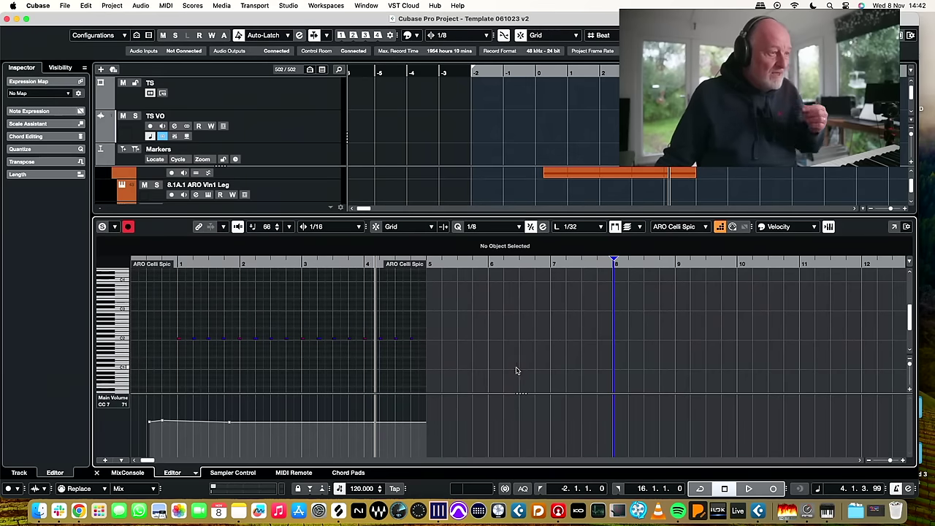
scroll(491, 362, up, 1)
scroll(491, 363, left, 1)
Examine which elements the project toolbar can display, such as Nudge, Snap, Quantize and Audio Alignment
right_click(735, 35)
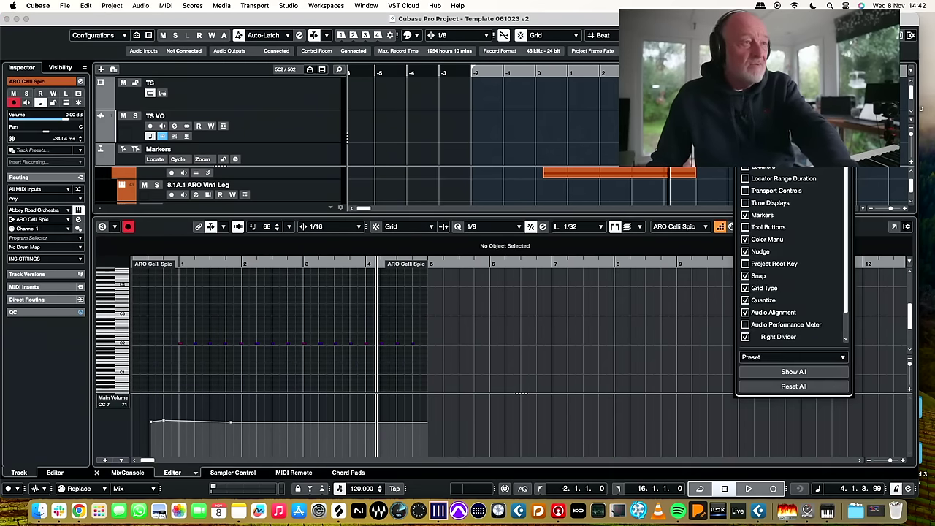
right_click(711, 70)
right_click(745, 35)
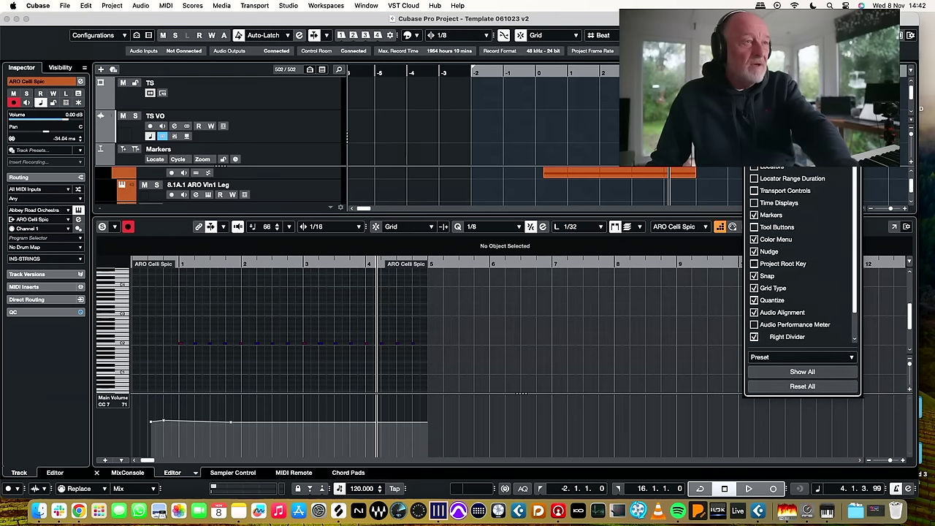
key(Escape)
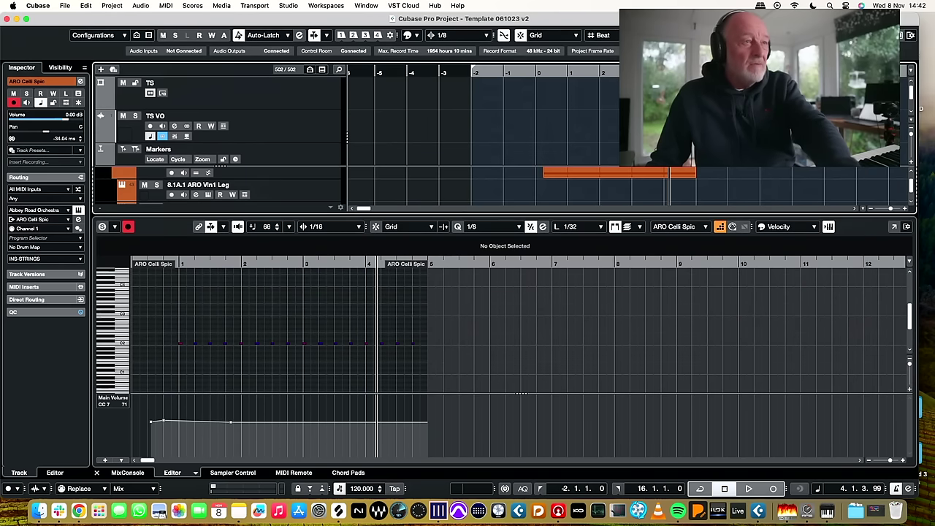
right_click(745, 35)
key(Escape)
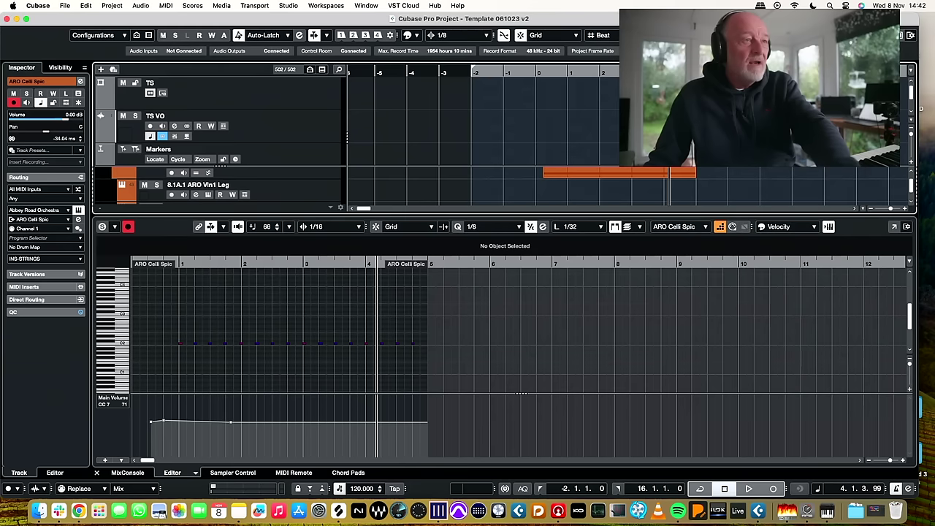
right_click(746, 35)
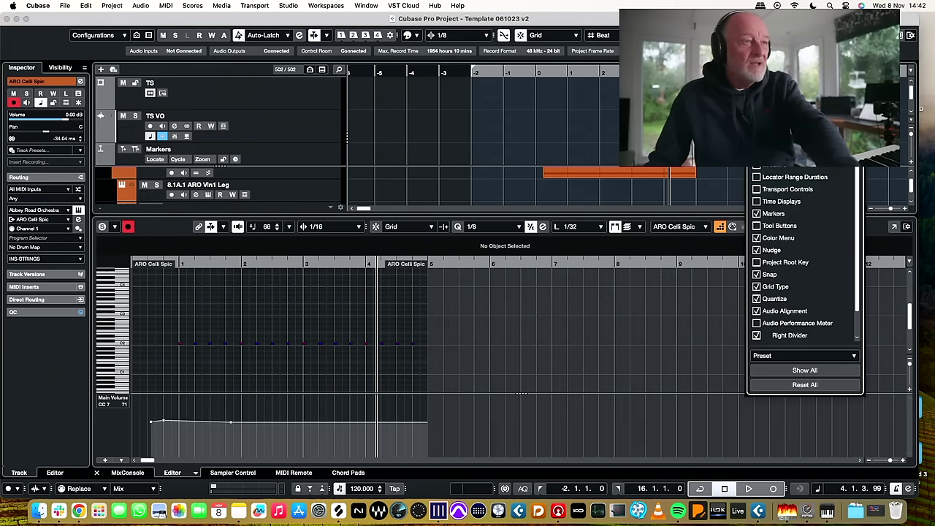
key(Escape)
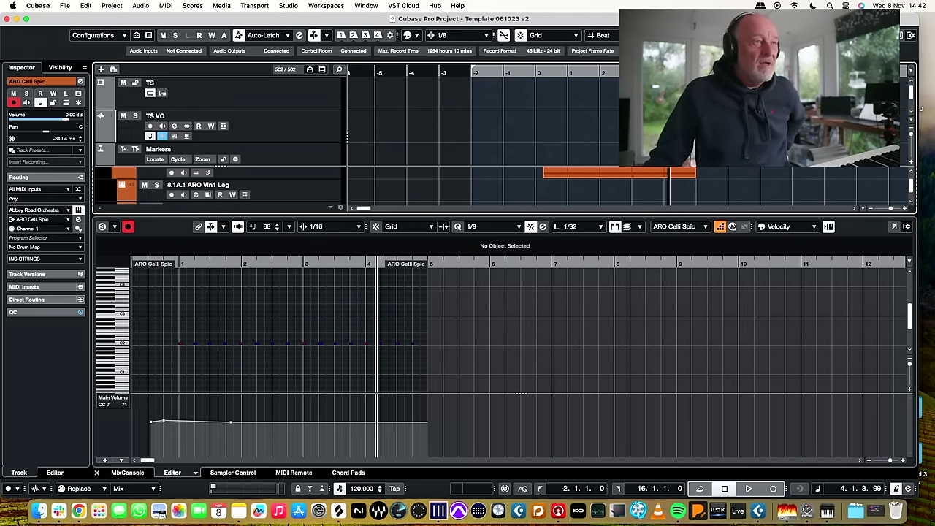
Play a short stretch of the cello part while viewing its notes, and close the note editor
scroll(368, 285, up, 1)
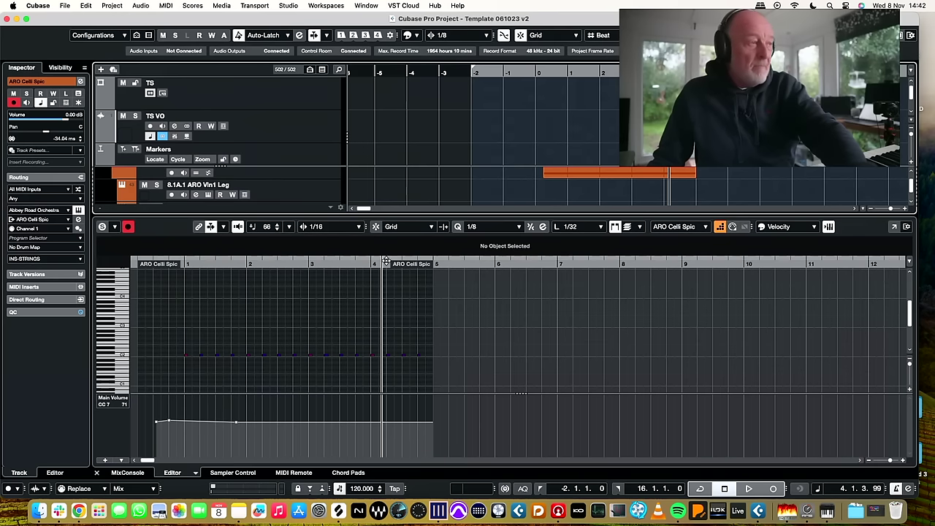
click(183, 270)
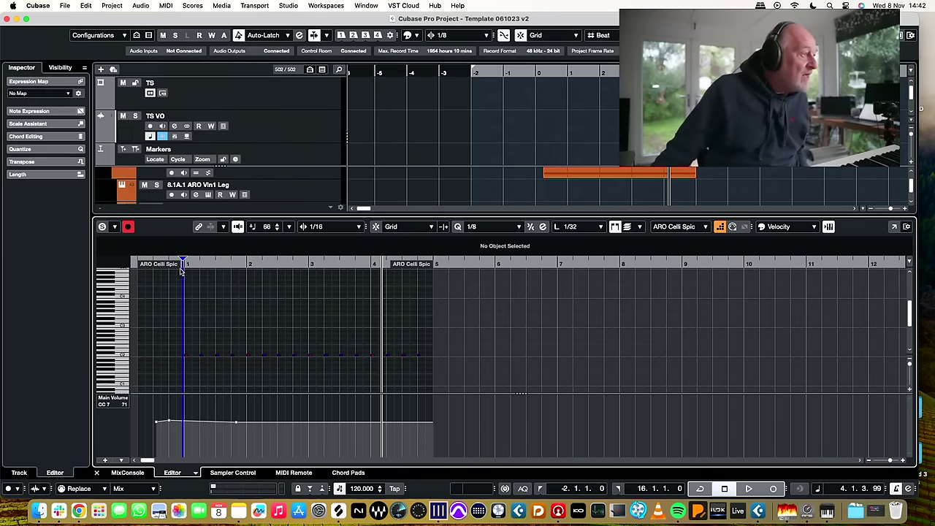
key(space)
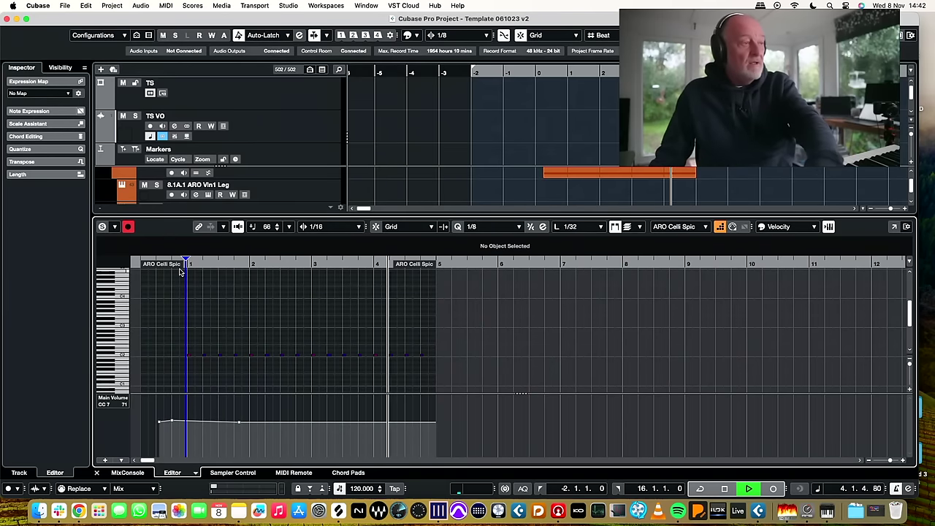
key(space)
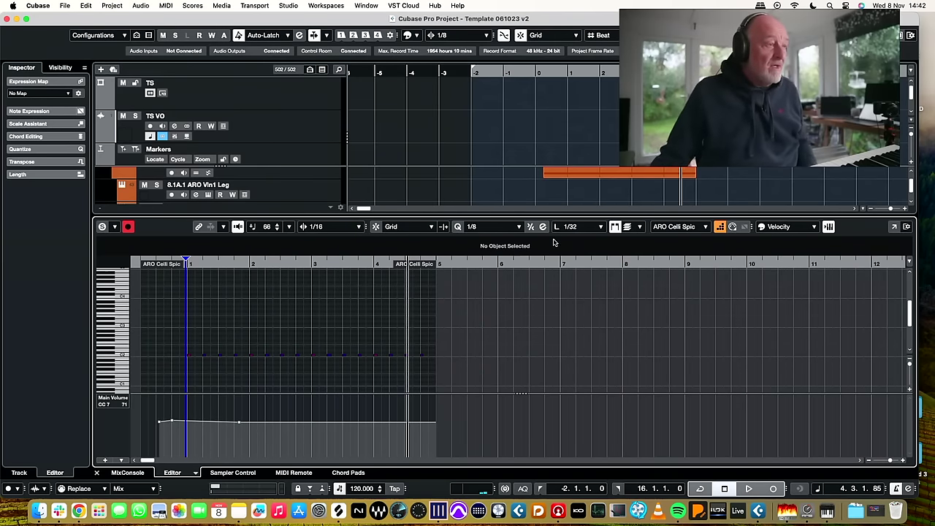
key(Return)
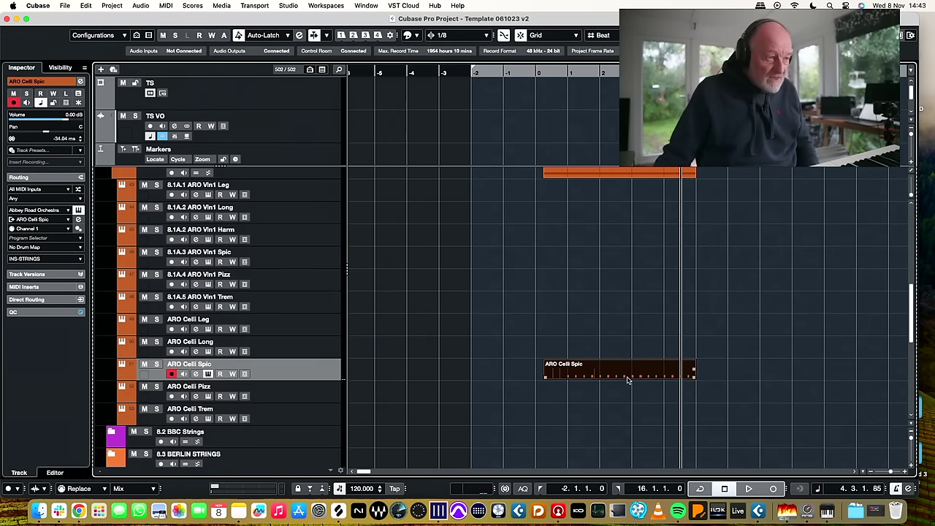
Trim the start of the ARO Celli Spic event to bar 1 and play it from just before that bar
scroll(569, 377, right, 1)
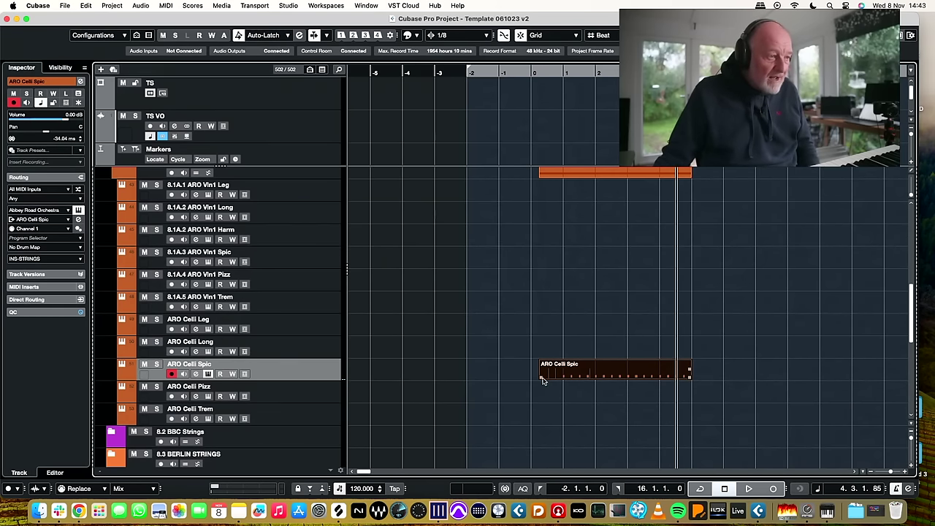
drag(540, 377, 563, 377)
click(554, 76)
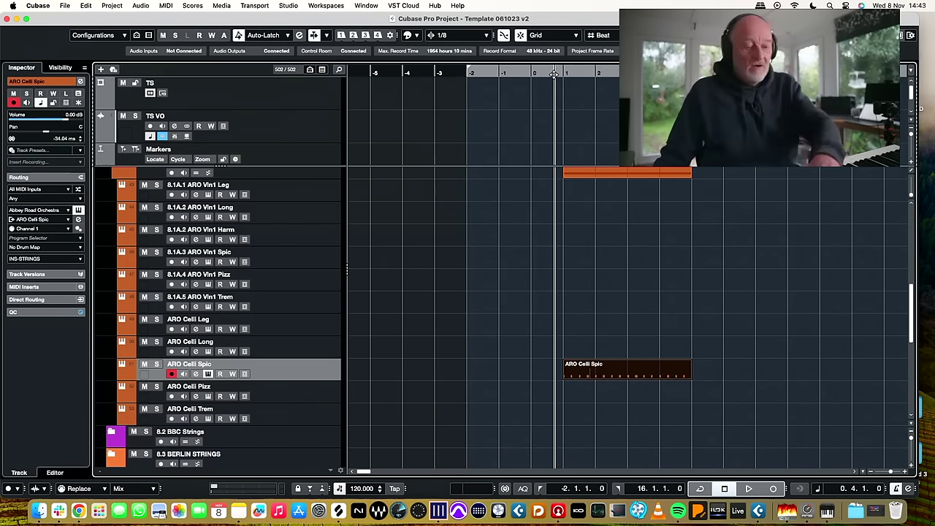
key(space)
click(637, 378)
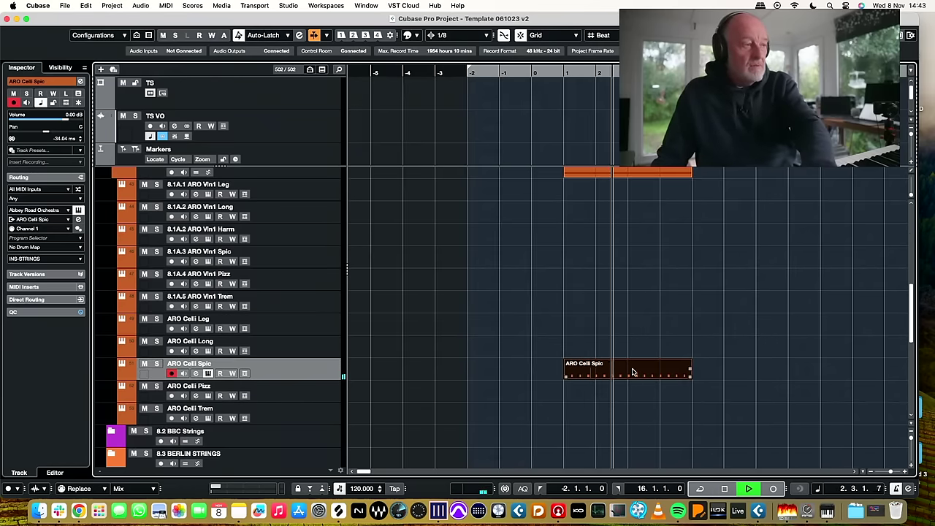
key(space)
scroll(374, 371, down, 1)
scroll(374, 371, right, 1)
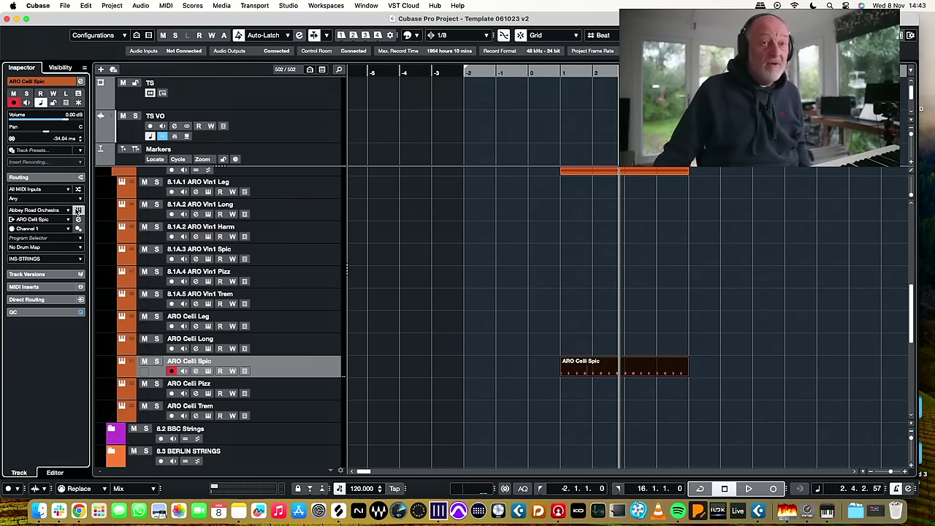
Switch the ARO Celli Spic instrument's articulation to staccato and move its window out of the way
click(78, 210)
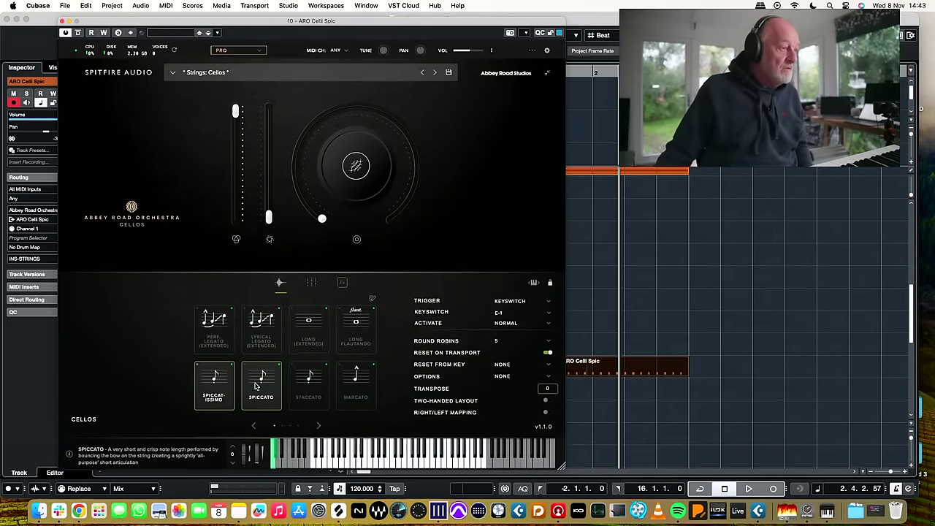
click(308, 379)
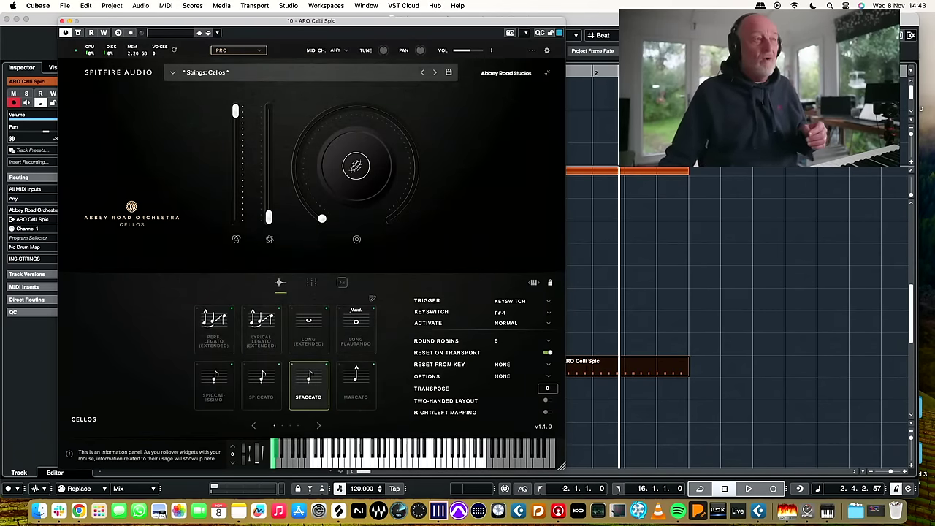
drag(356, 23, 934, 88)
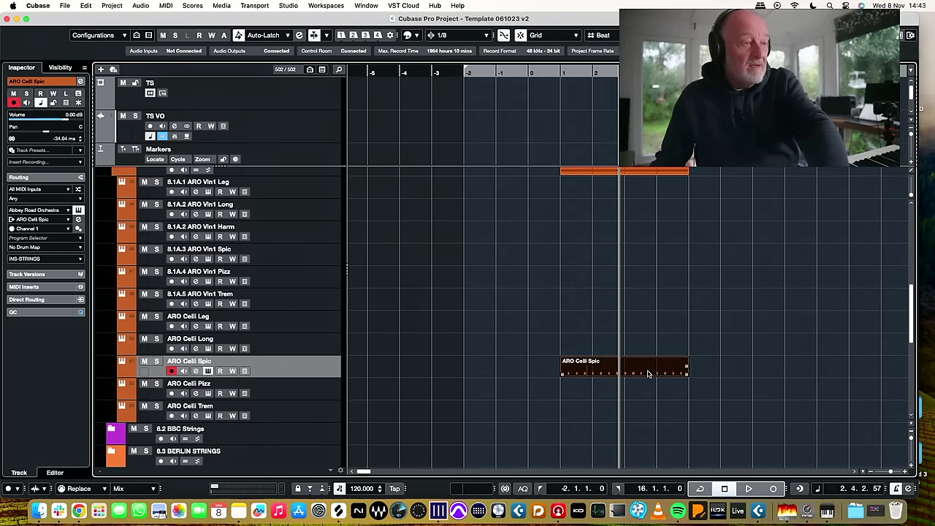
Set the locators around the ARO Celli Spic event, bars 1 to 5, and play it from the left locator
key(p)
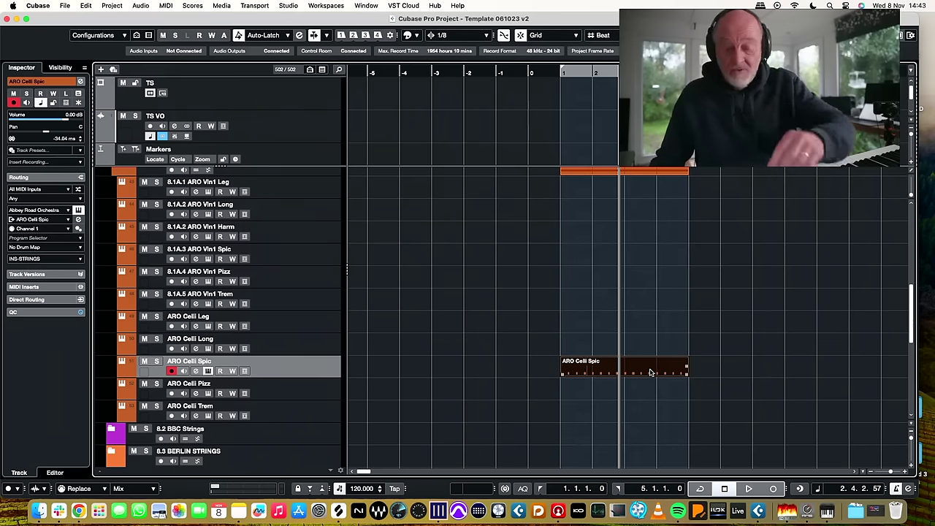
key(1)
key(space)
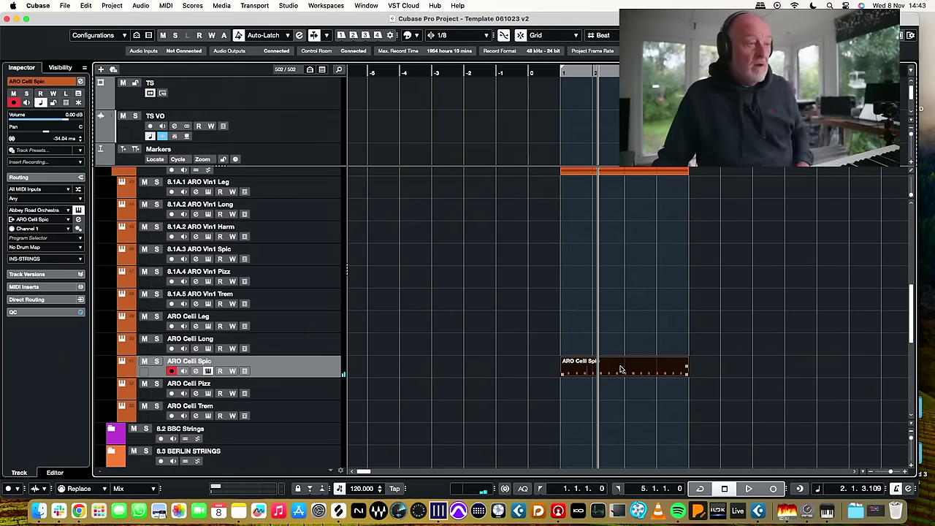
Open the cello event's notes for editing, with all of them selected and the velocity lane shown below
double_click(616, 373)
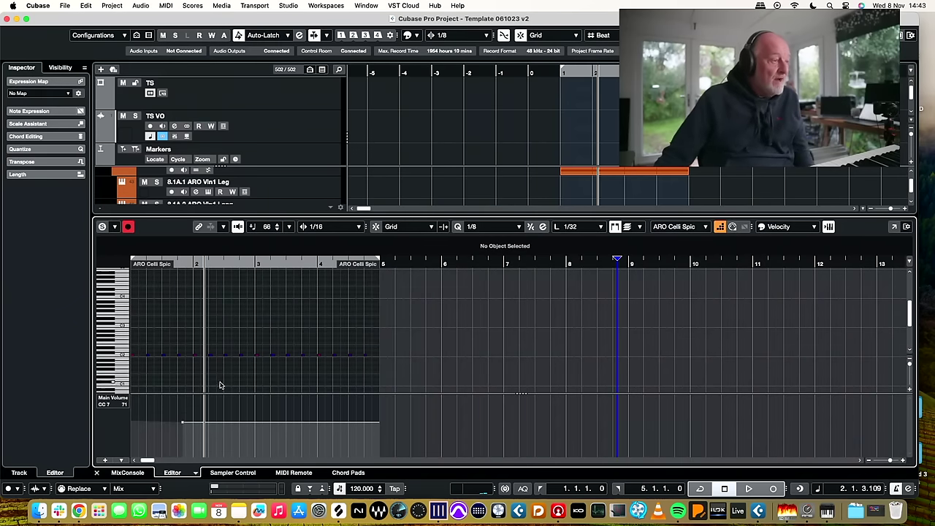
drag(415, 330, 187, 380)
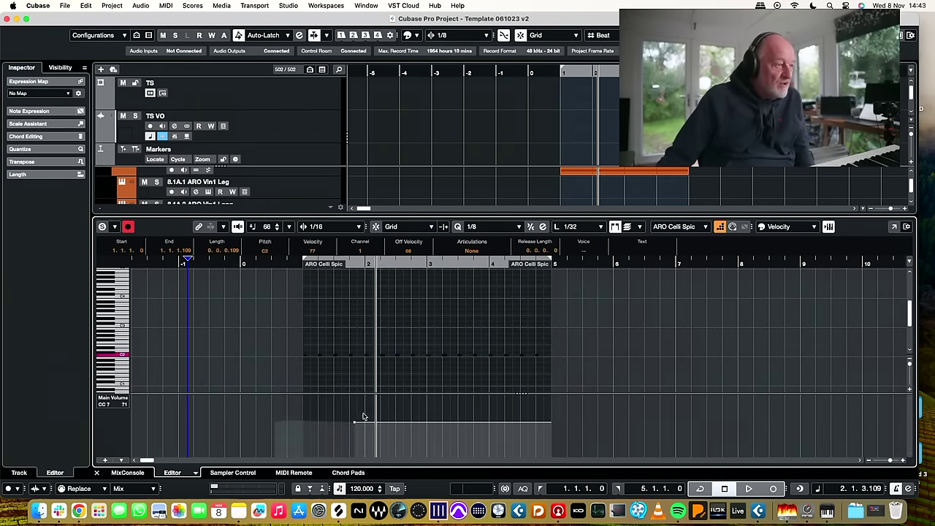
click(119, 402)
click(119, 411)
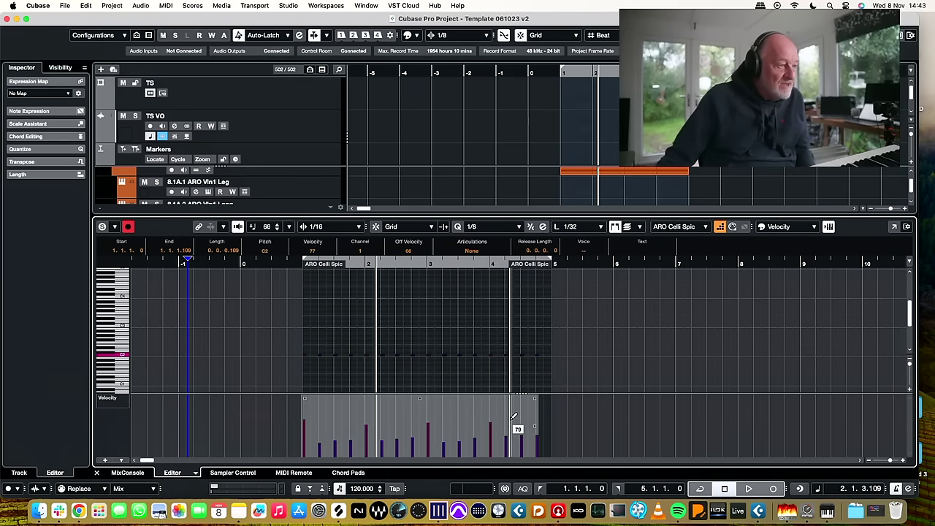
Lower the velocities of the accented notes at the start of each bar, bringing the first note to 34
click(305, 429)
click(368, 428)
click(429, 429)
click(494, 427)
click(420, 406)
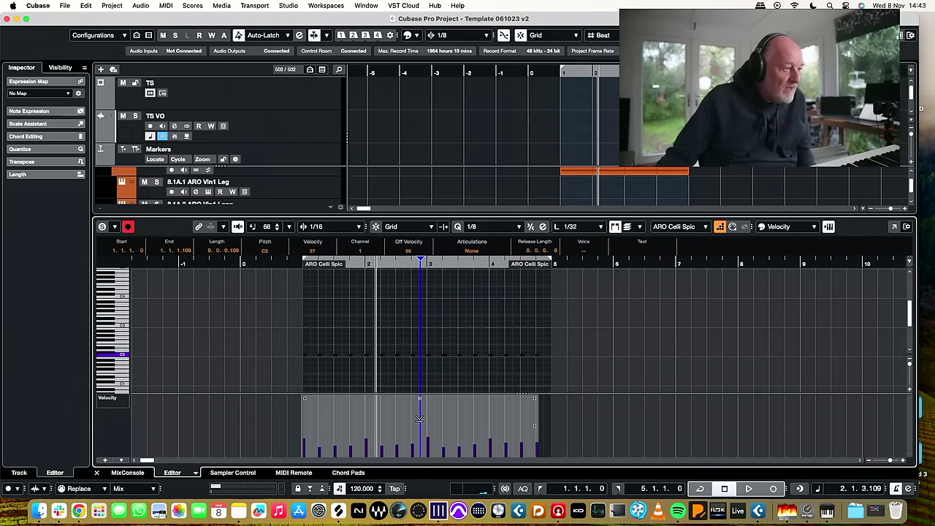
Play back the cello part with its lowered velocities and close the note editor
key(space)
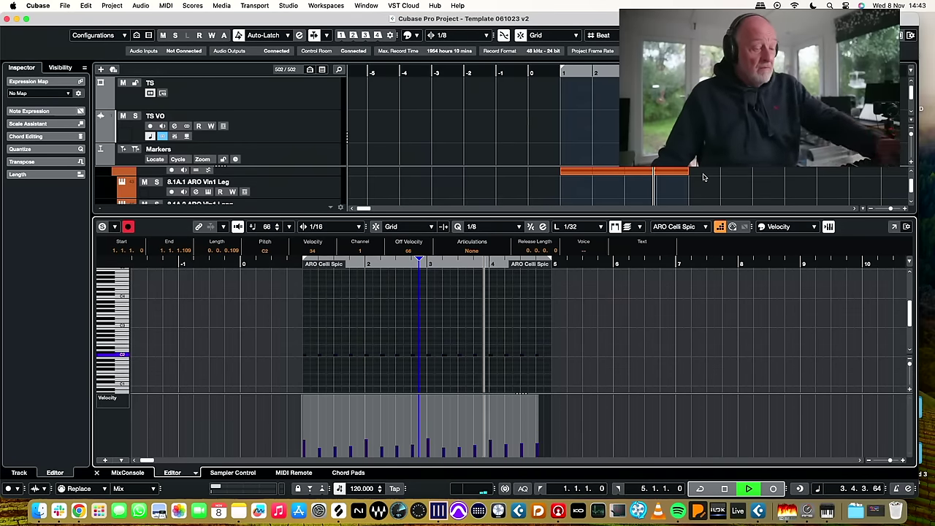
key(Return)
key(space)
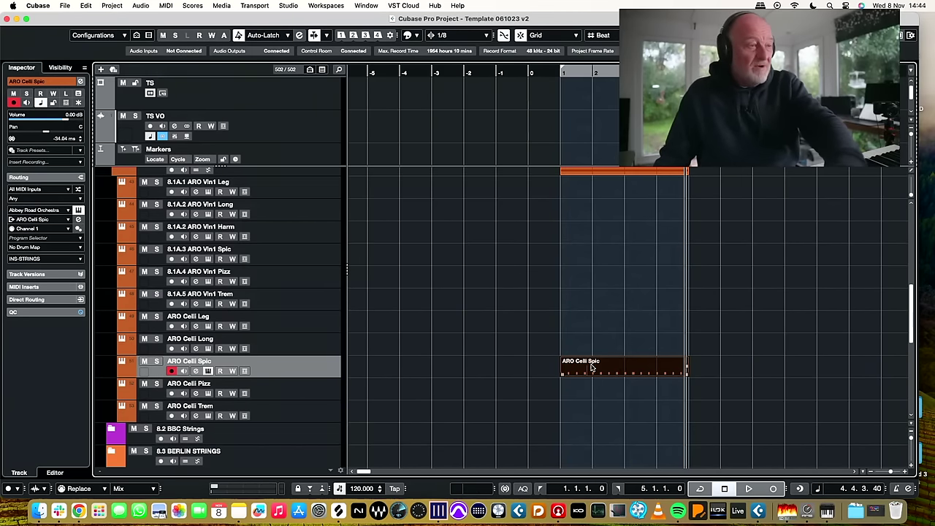
click(605, 322)
click(606, 361)
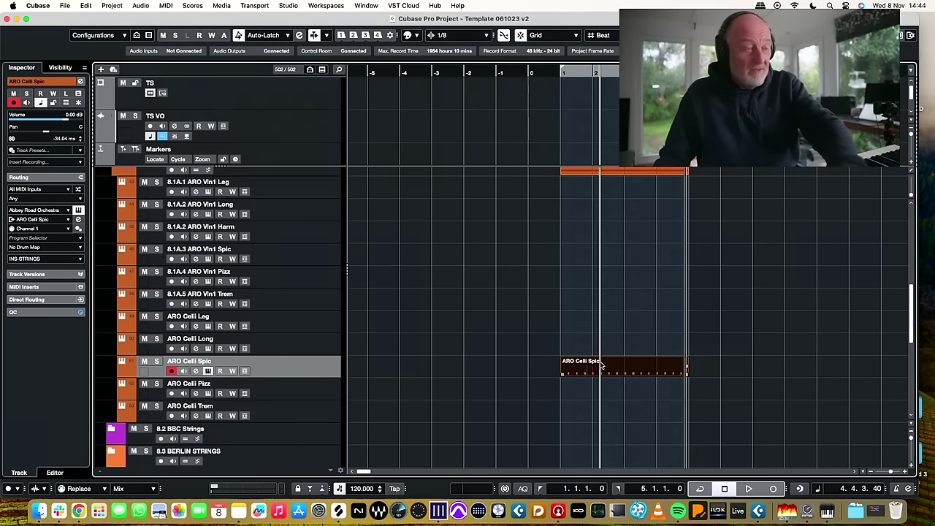
right_click(600, 362)
click(743, 340)
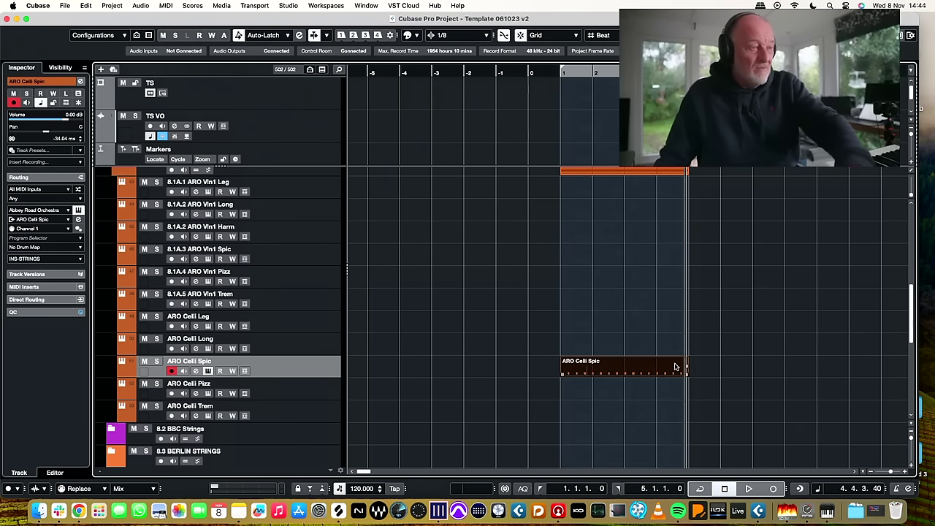
drag(720, 367, 599, 374)
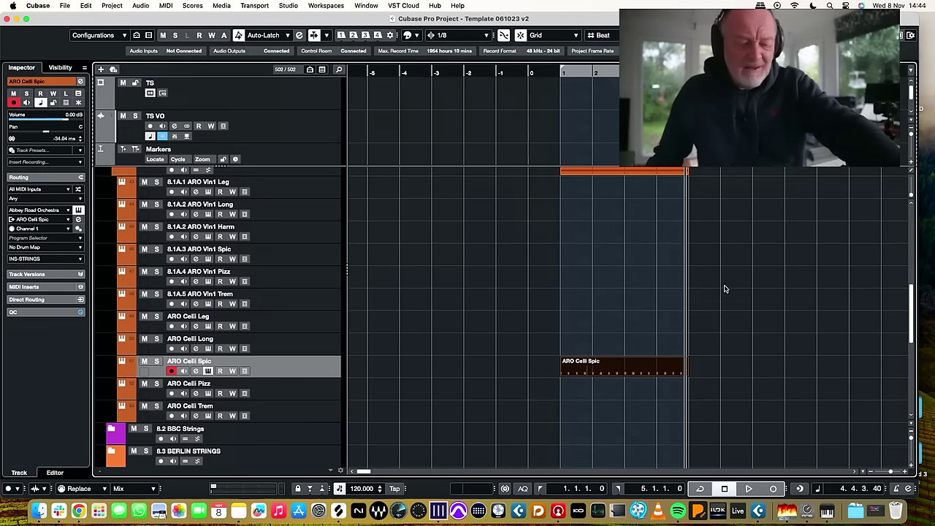
click(798, 309)
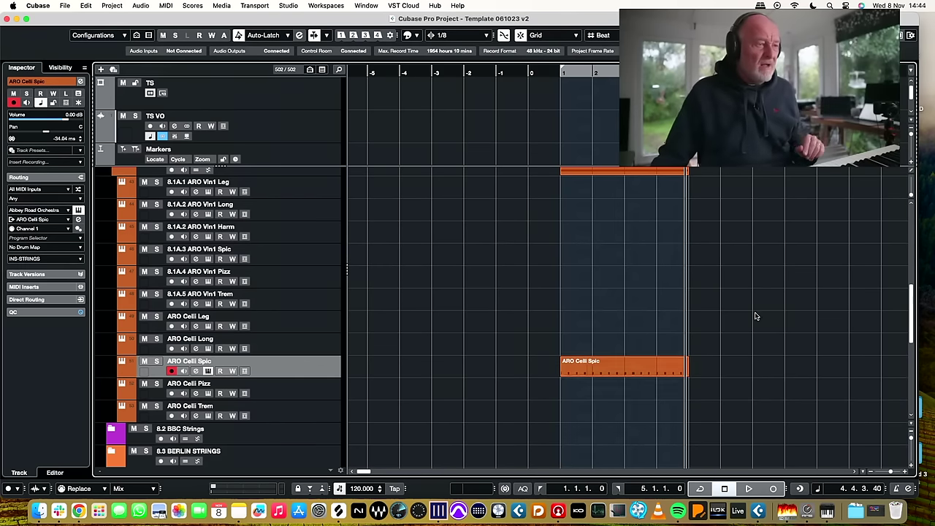
Duplicate the ARO Celli Spic event twice, end to end, and return the playhead to bar 1
click(647, 368)
scroll(628, 365, left, 1)
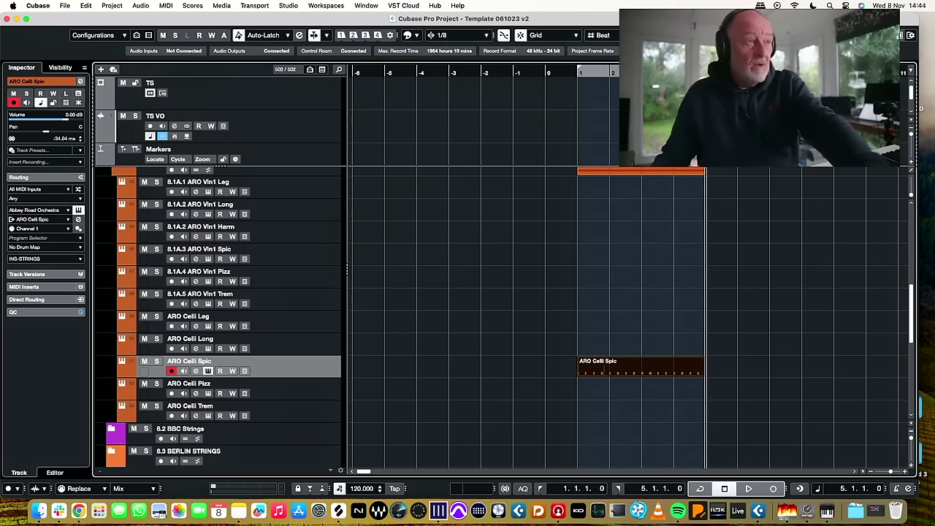
key(super+d)
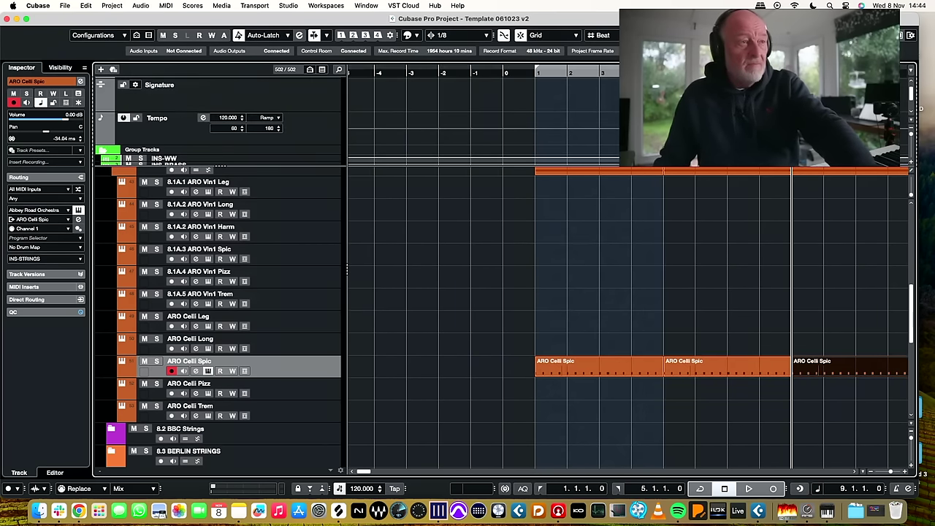
click(538, 73)
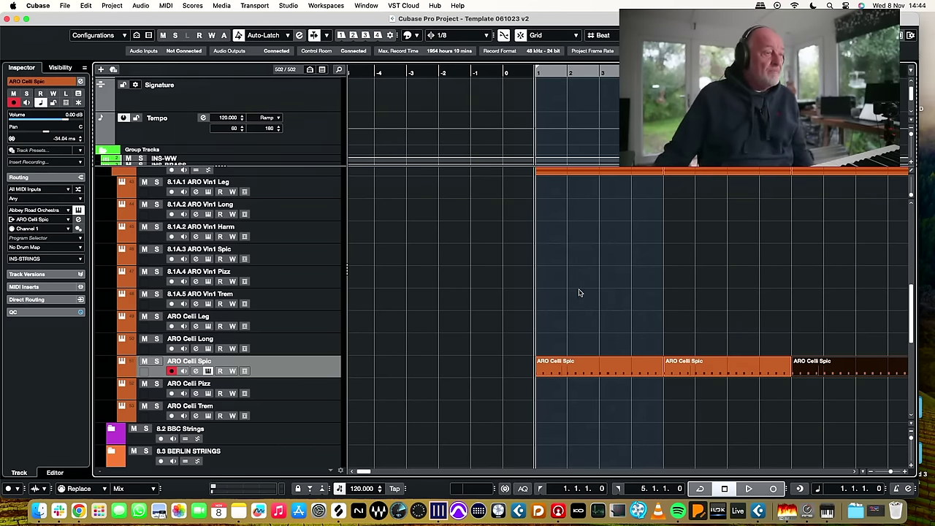
Open the 8.1A.3 ARO Vln1 Spic track's instrument, audition Staccato, choose the Spiccato articulation and put the instrument window away
click(310, 255)
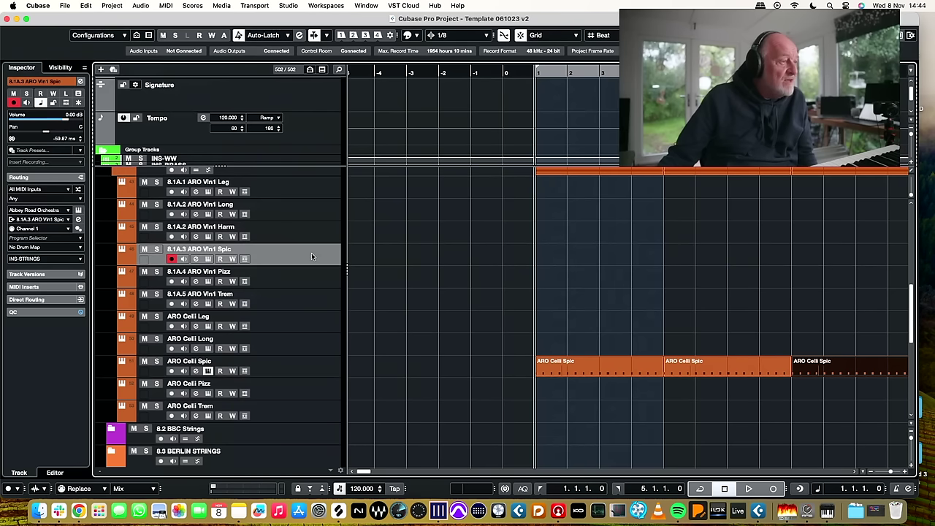
click(79, 209)
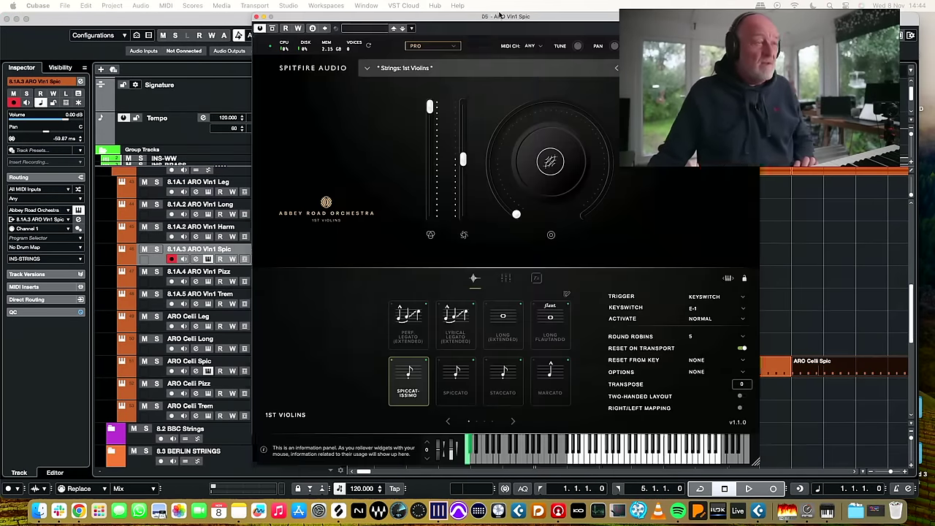
drag(499, 15, 444, 8)
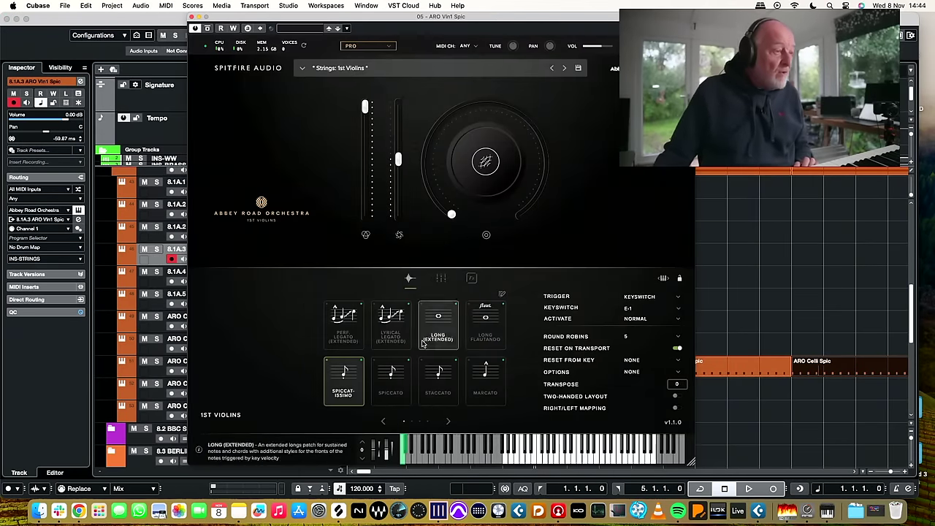
click(433, 386)
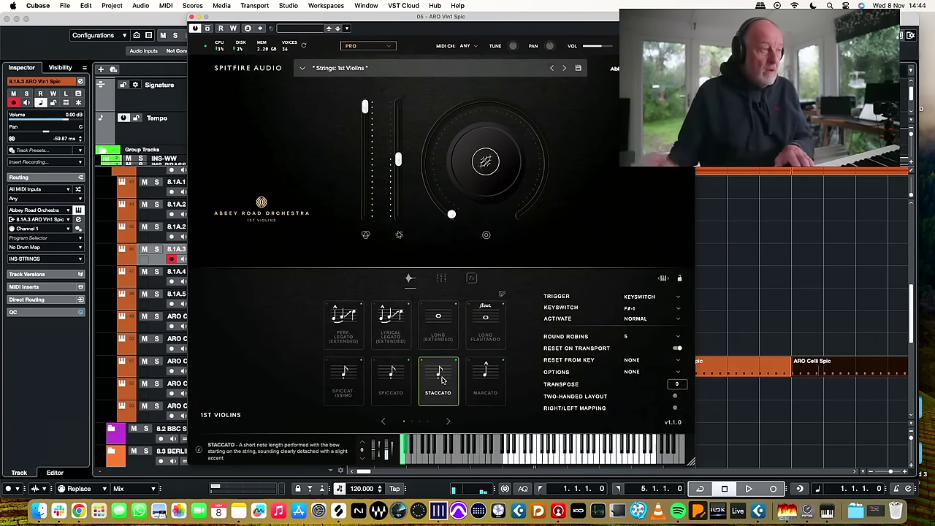
click(389, 373)
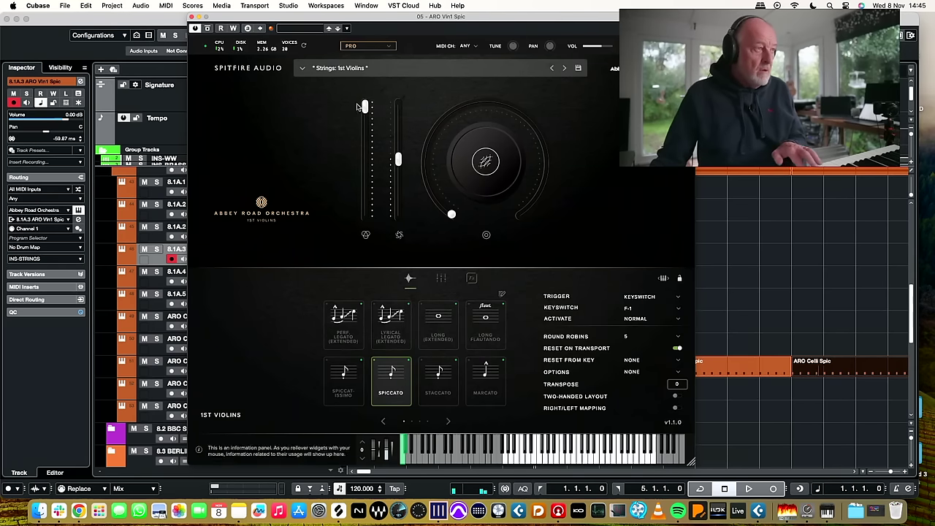
drag(352, 16, 934, 51)
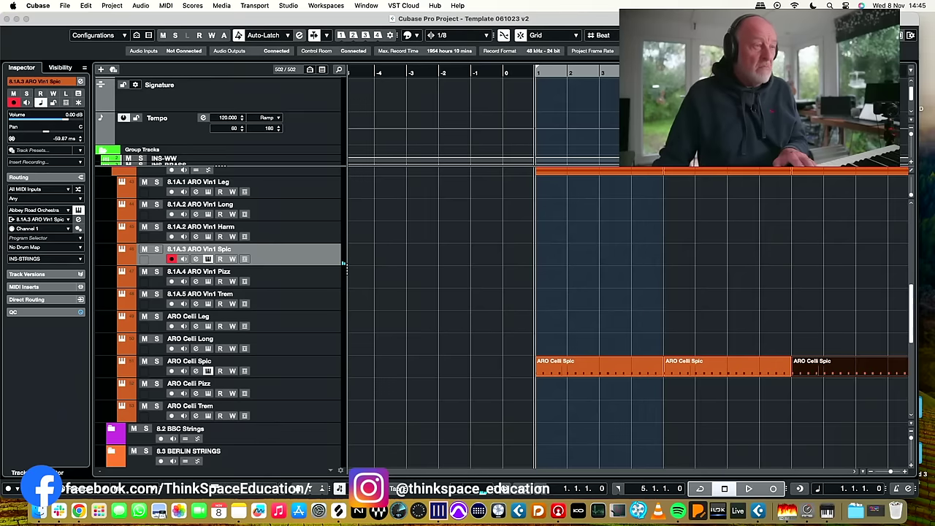
Try recording a spiccato first violin line from bar 1 over the cello part twice, deleting each take
key(KP_Multiply)
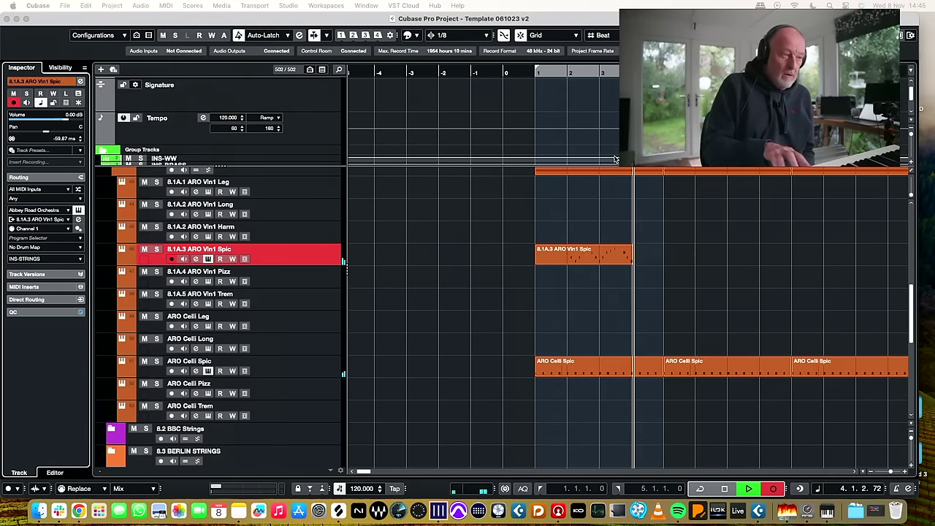
key(space)
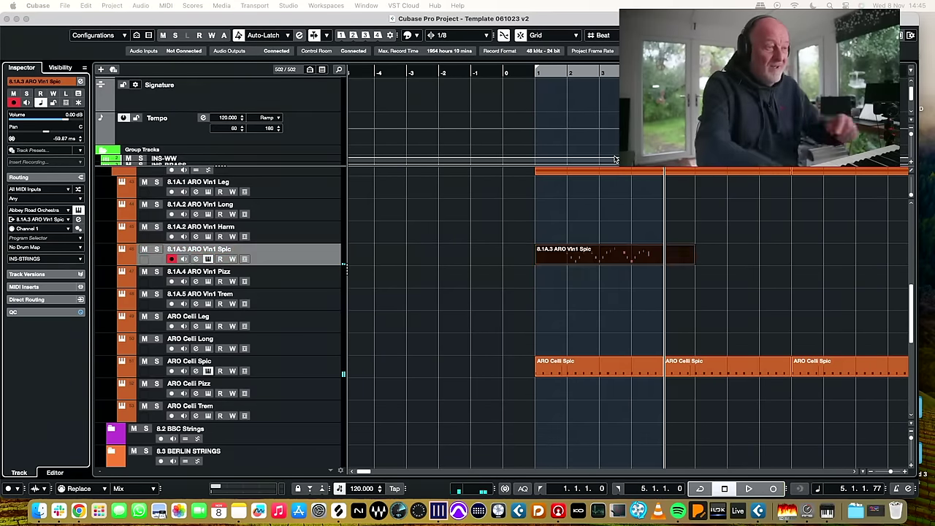
key(Delete)
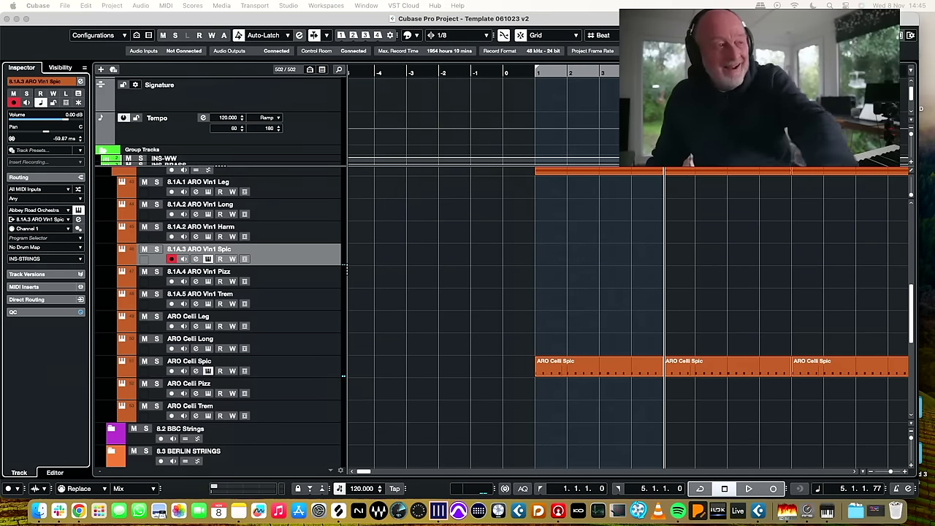
click(537, 74)
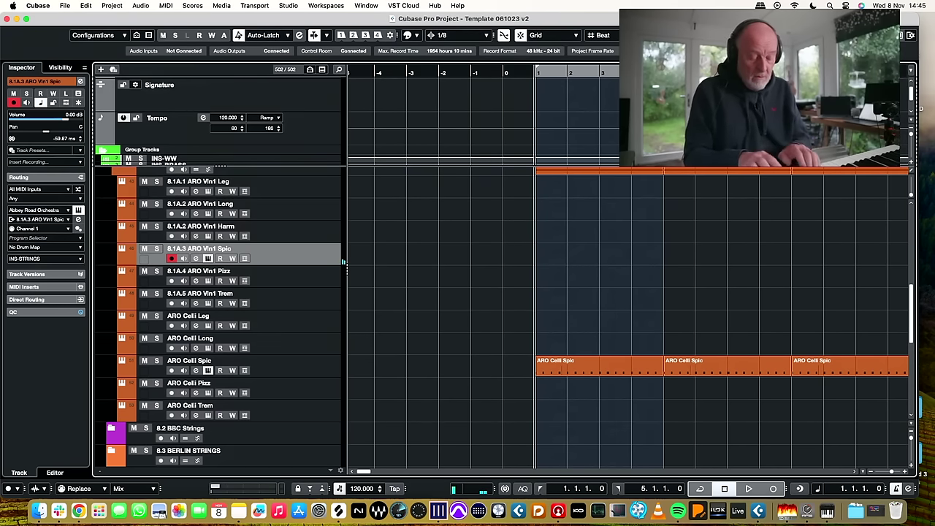
key(KP_Multiply)
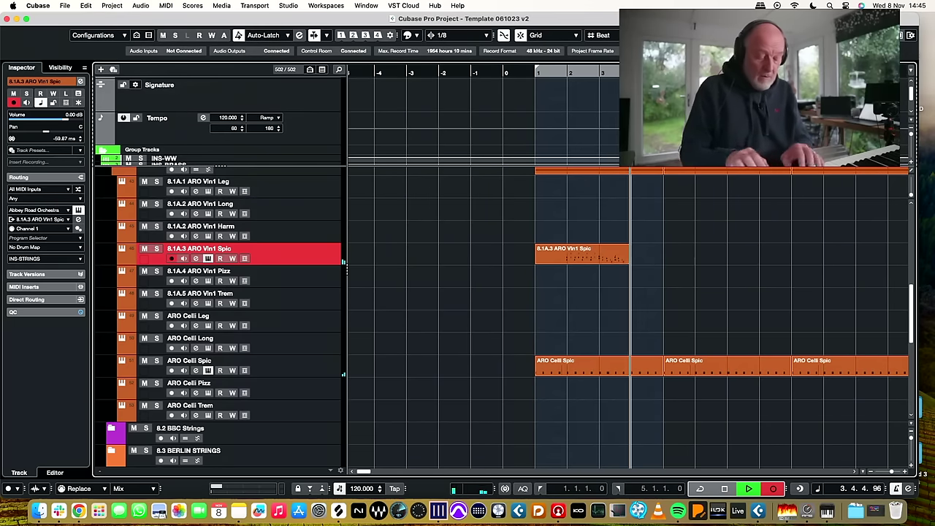
key(space)
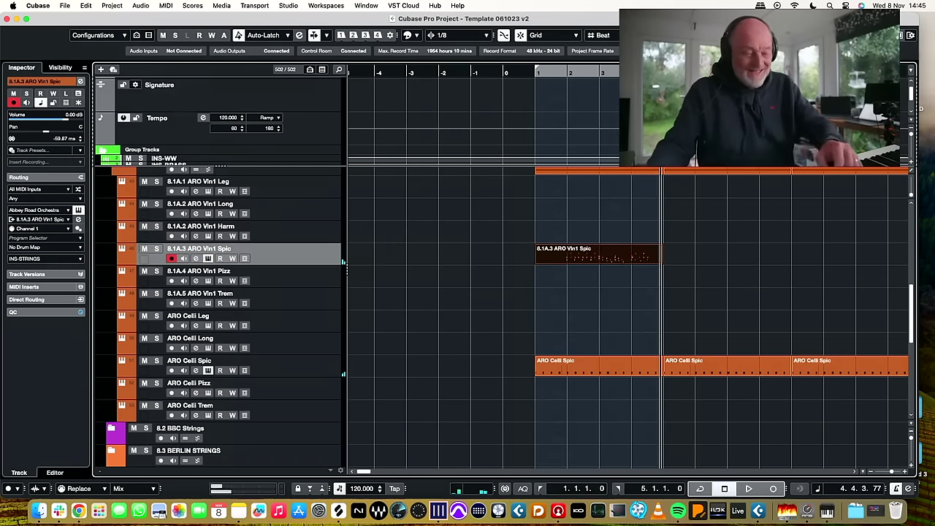
key(Delete)
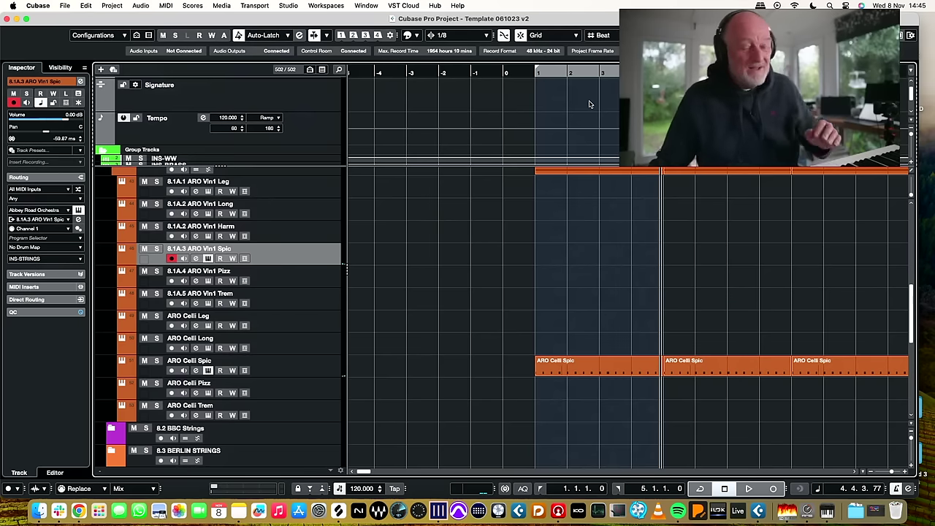
Record a spiccato line on the 8.1A.3 ARO Vln1 Spic track from bar 1, stopping in bar 6
key(Home)
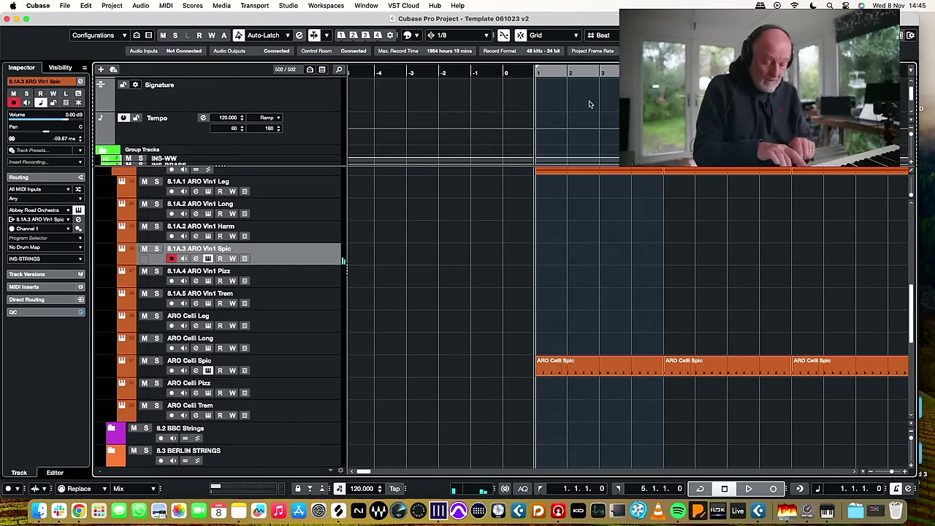
key(KP_Multiply)
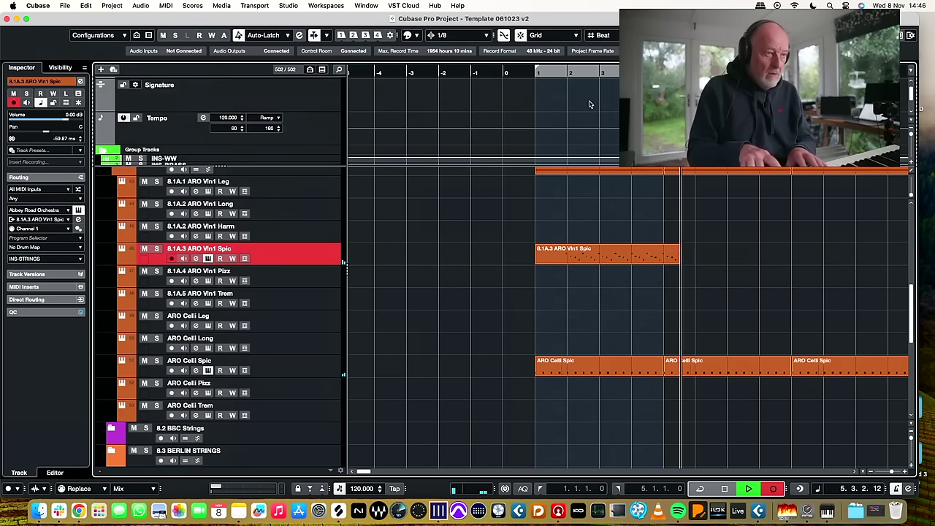
key(space)
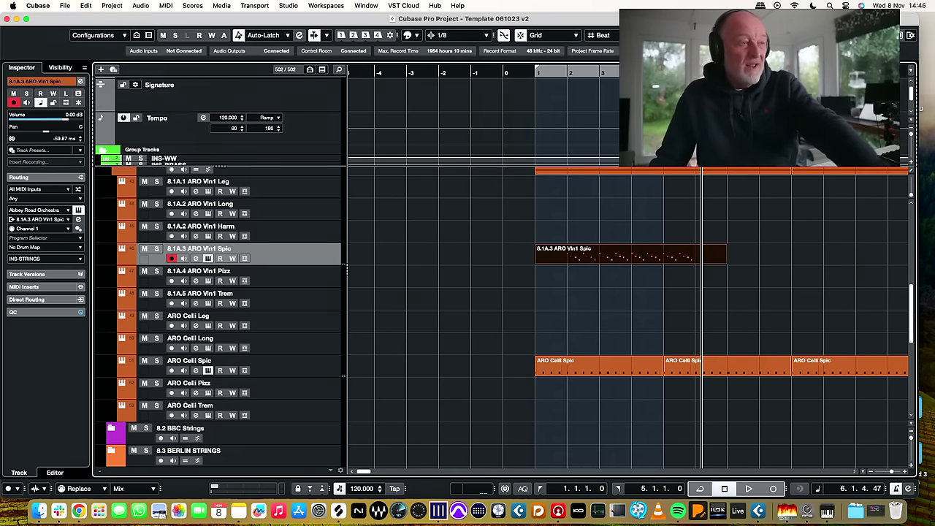
Play back the start of the recorded violin line with the cello part from bar 1
click(536, 72)
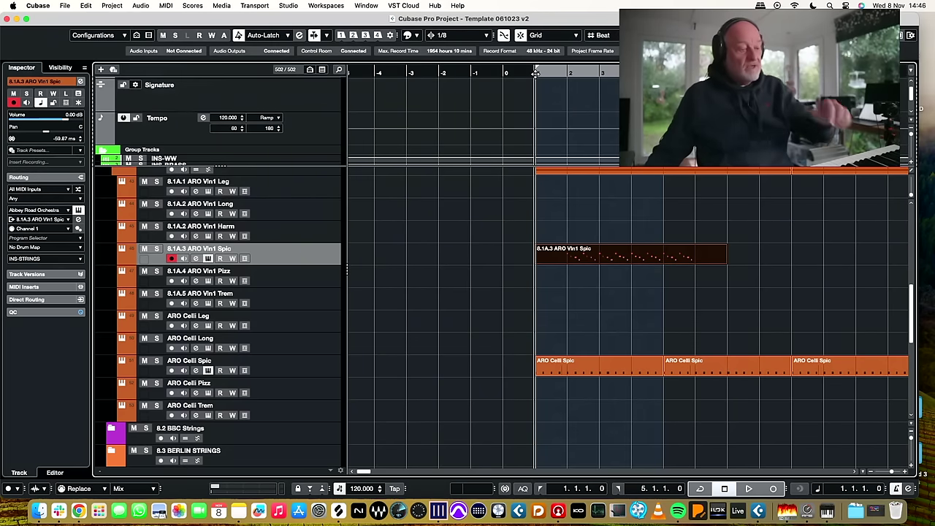
key(space)
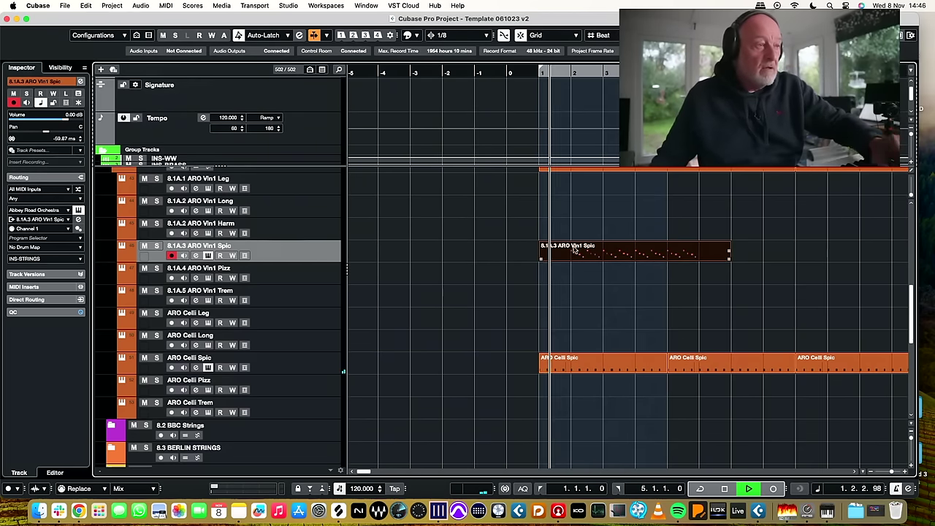
scroll(542, 260, down, 3)
scroll(542, 259, left, 2)
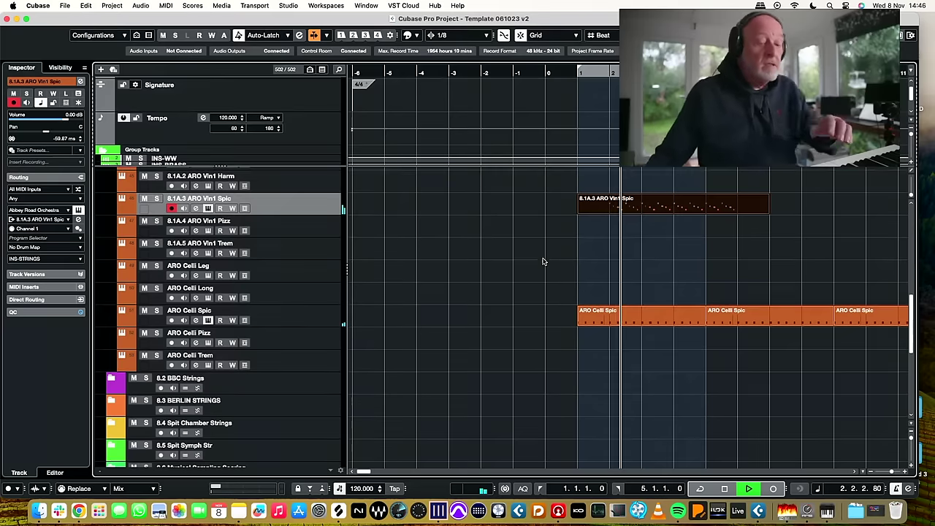
key(space)
Trim the violin event to span bars 2 to 6 and place two copies end to end after it
drag(579, 211, 611, 212)
drag(764, 211, 737, 212)
drag(662, 204, 785, 208)
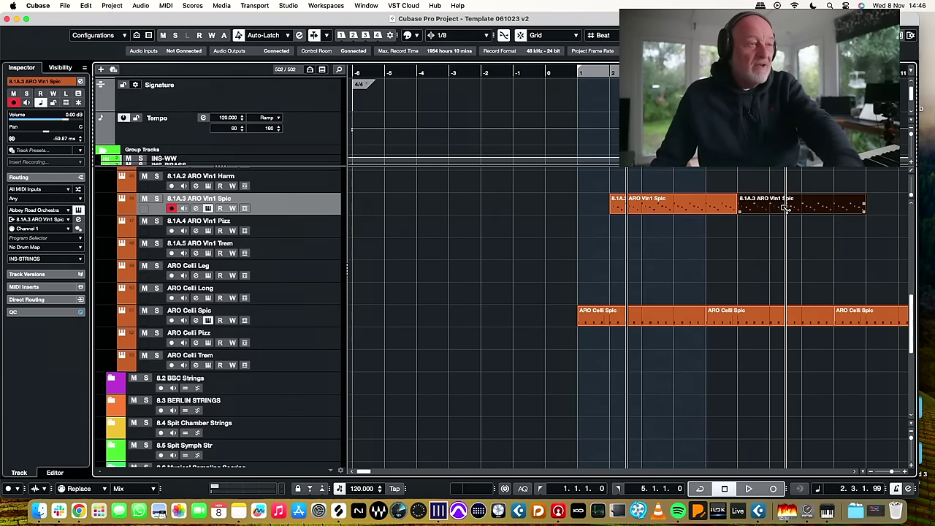
scroll(777, 229, right, 3)
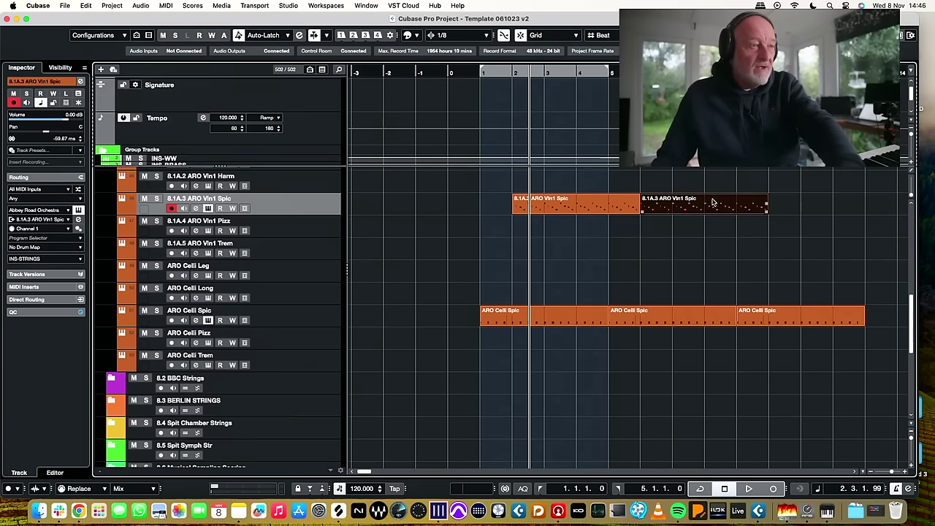
drag(686, 205, 811, 207)
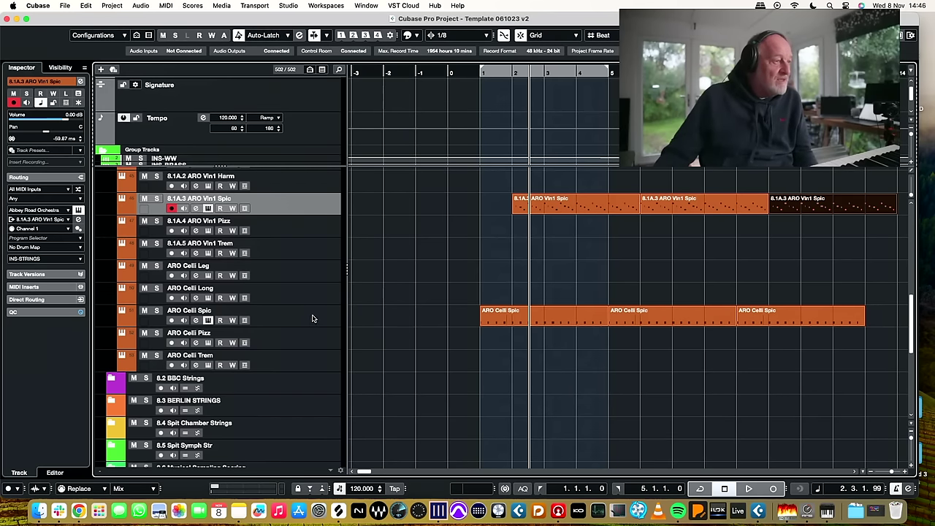
Make ARO Celli Leg the record-enabled track and place the playhead at bar 1
click(306, 269)
click(546, 223)
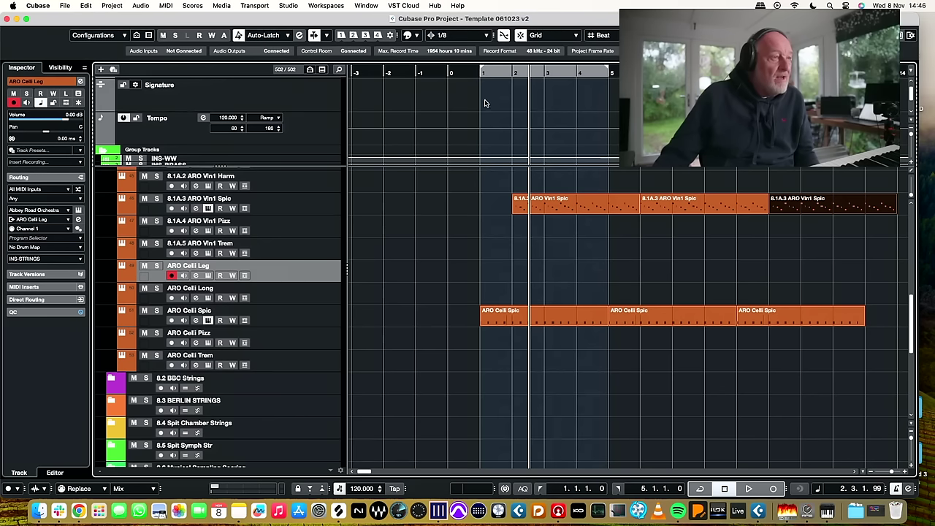
click(481, 75)
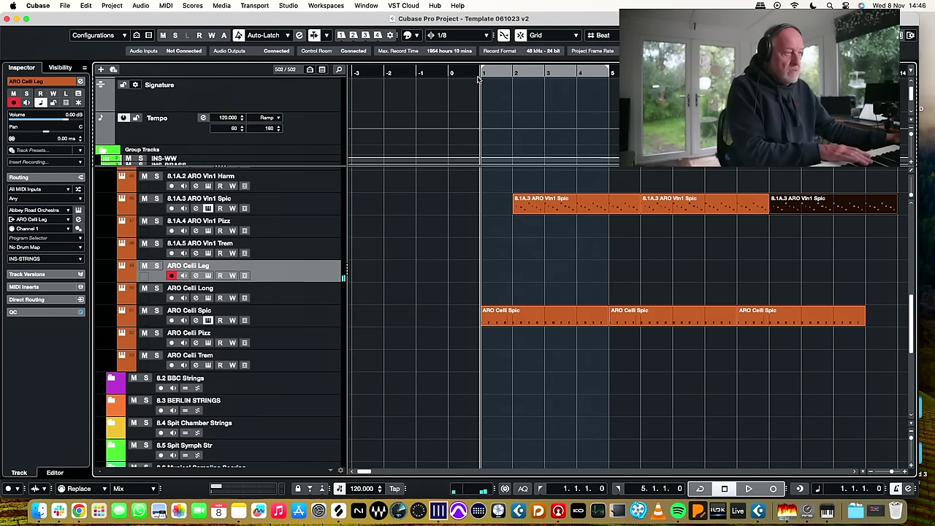
Try recording a legato cello line over the violin and cello parts, delete the take and return to bar 1
key(KP_Multiply)
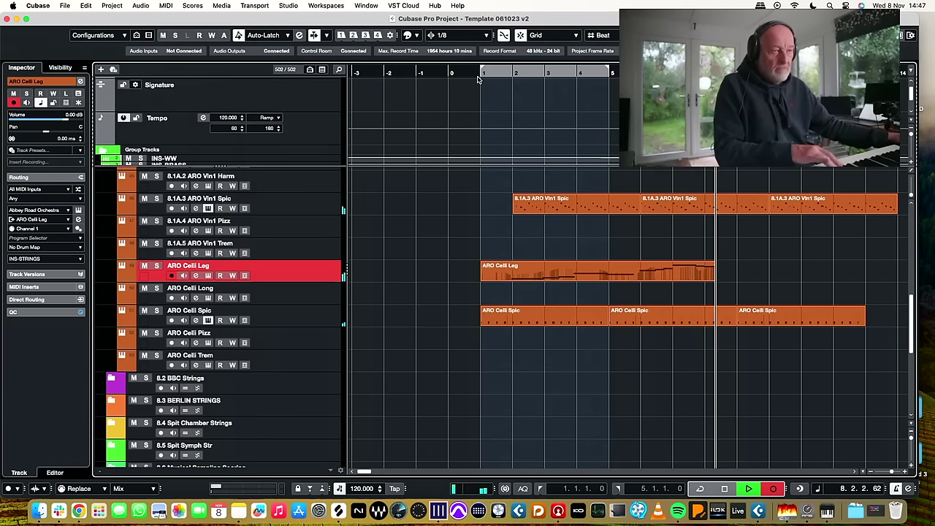
key(space)
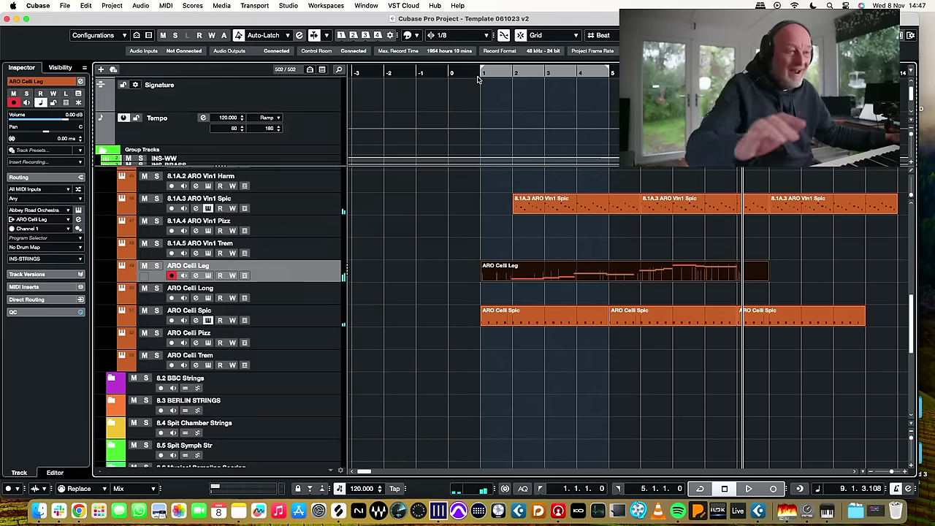
key(Delete)
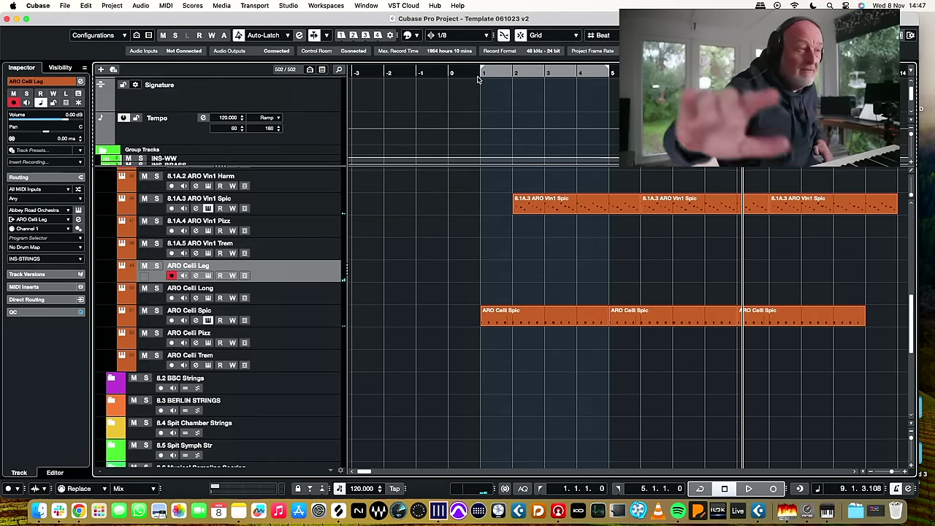
click(477, 79)
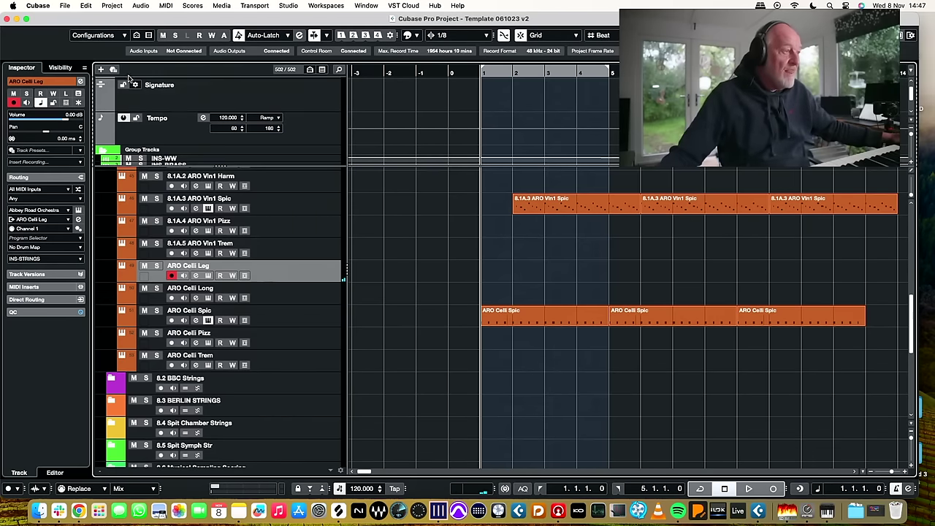
Switch the ARO Celli Leg instrument's articulation to Perf. Legato (Extended)
click(78, 210)
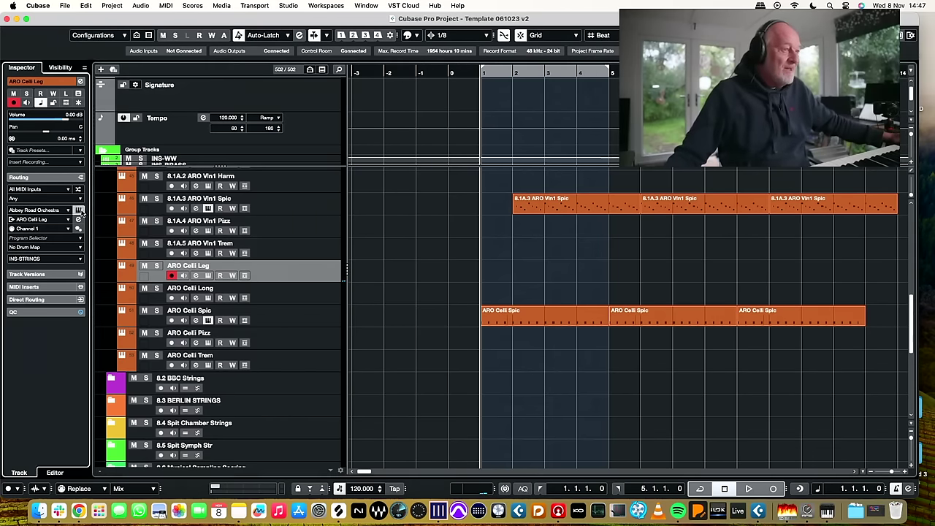
drag(392, 49, 374, 25)
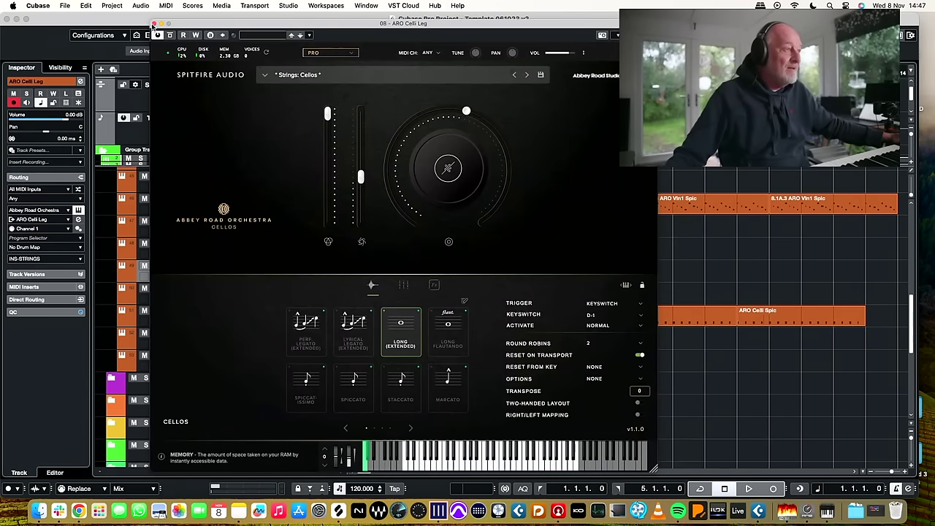
click(154, 24)
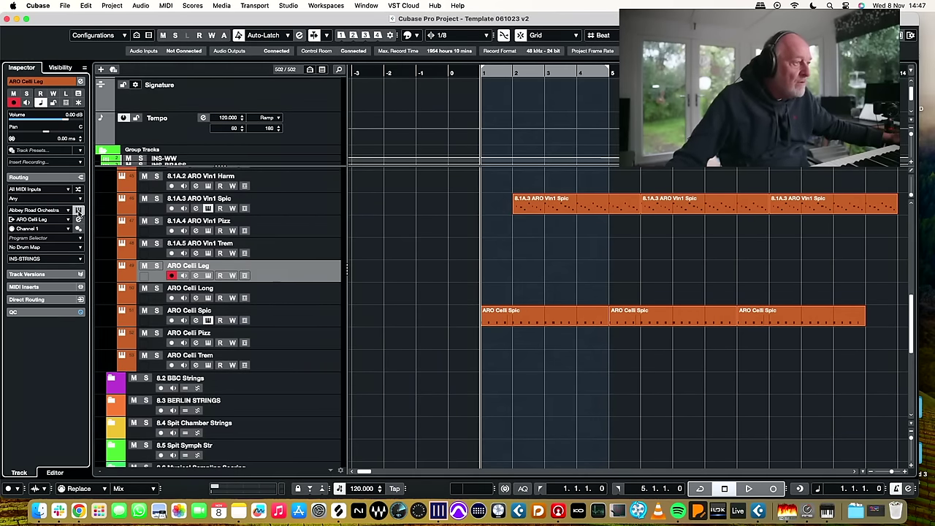
click(78, 211)
click(289, 338)
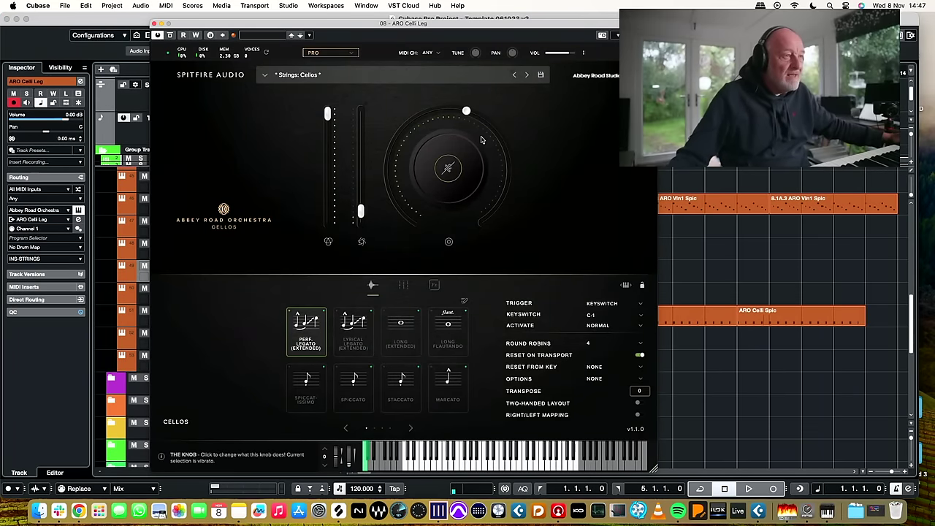
Enable the Mix 1 microphone signal and disable Mix 2 for the legato celli, then close the instrument
click(403, 284)
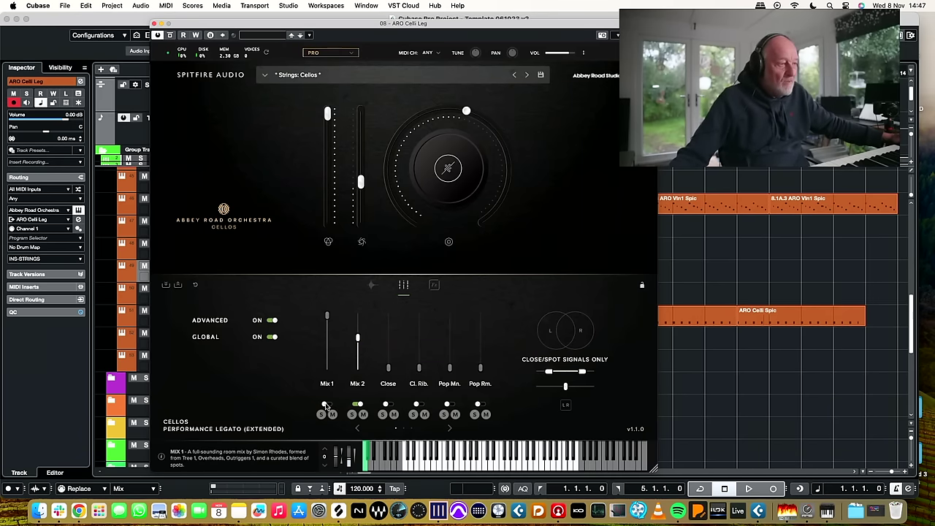
click(345, 406)
click(358, 406)
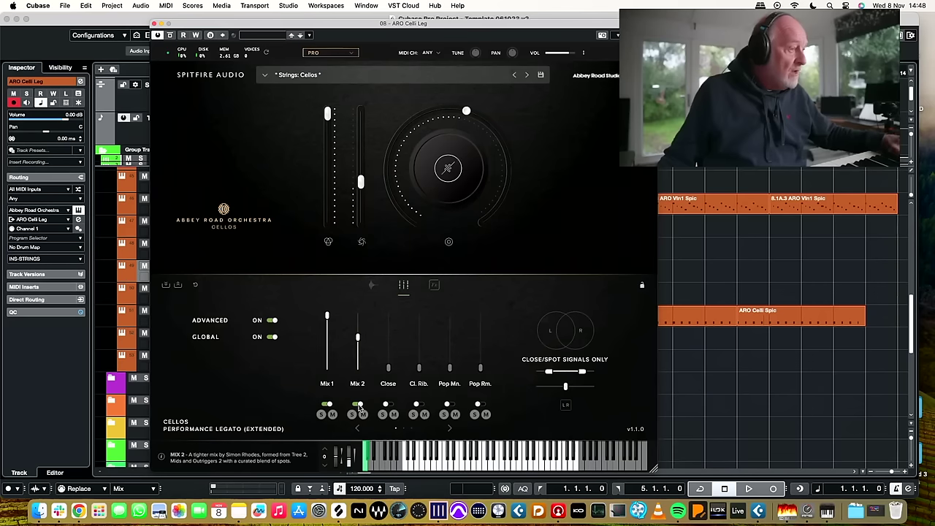
click(358, 405)
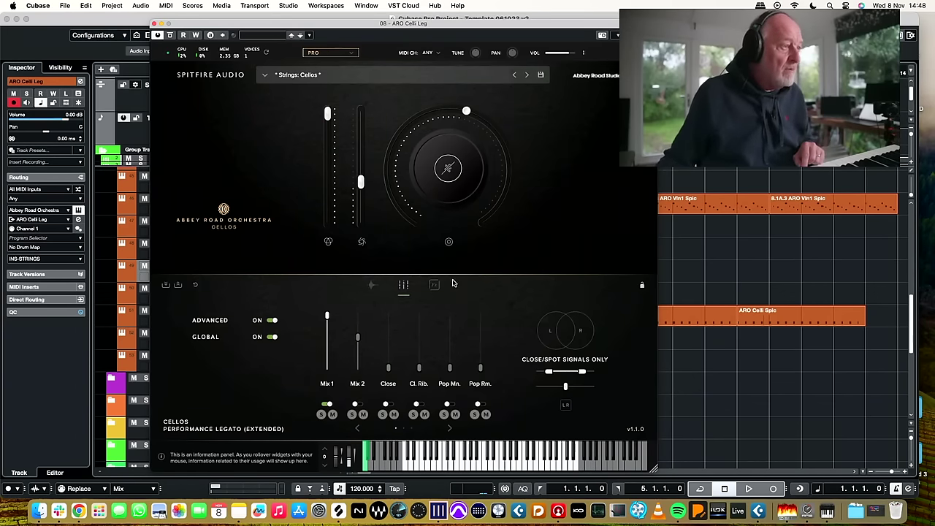
click(371, 286)
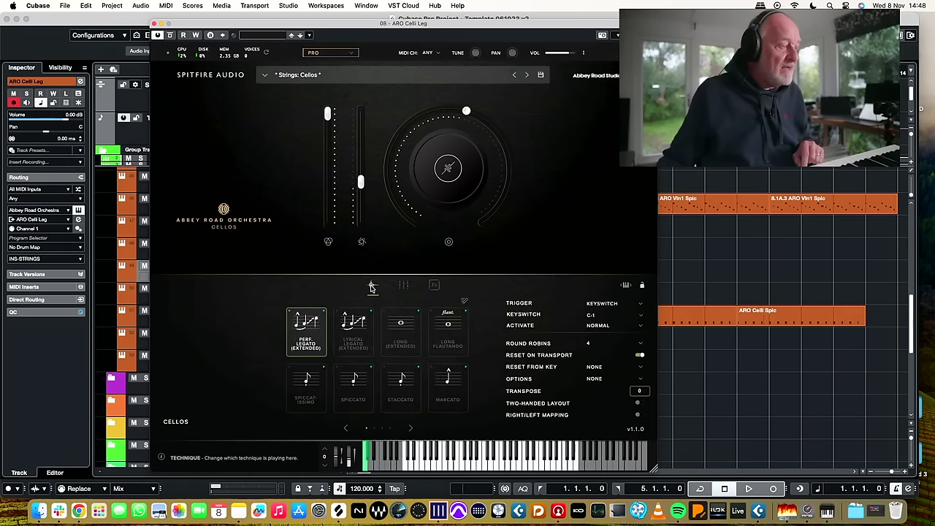
key(super+w)
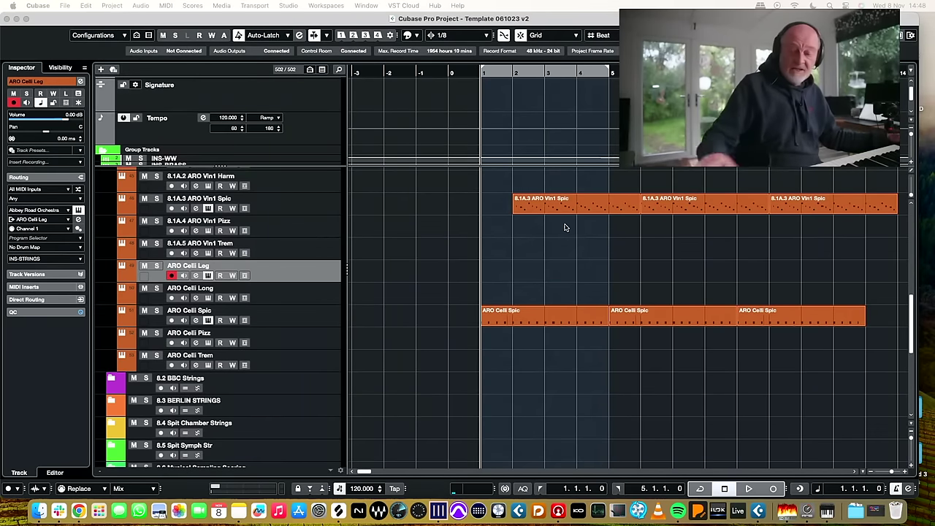
Record a legato cello line on ARO Celli Leg from bar 1 into bar 11
key(KP_Multiply)
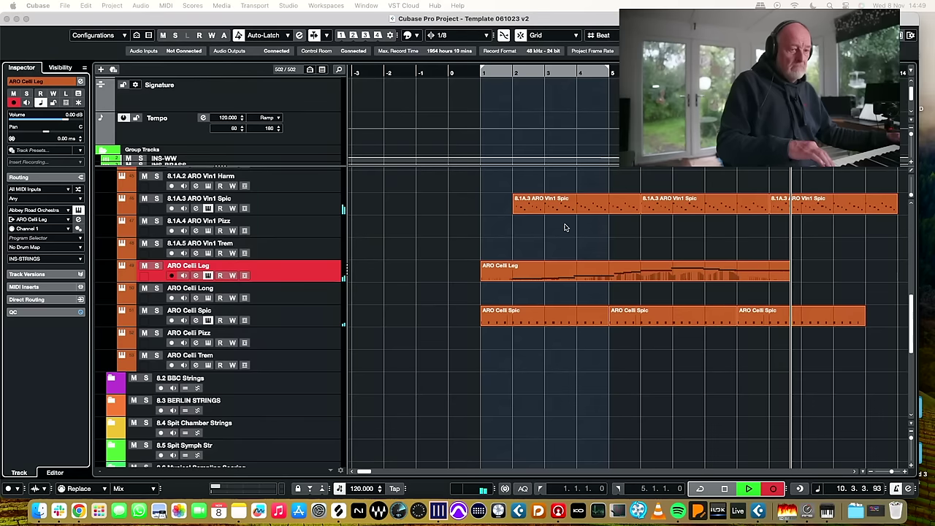
key(space)
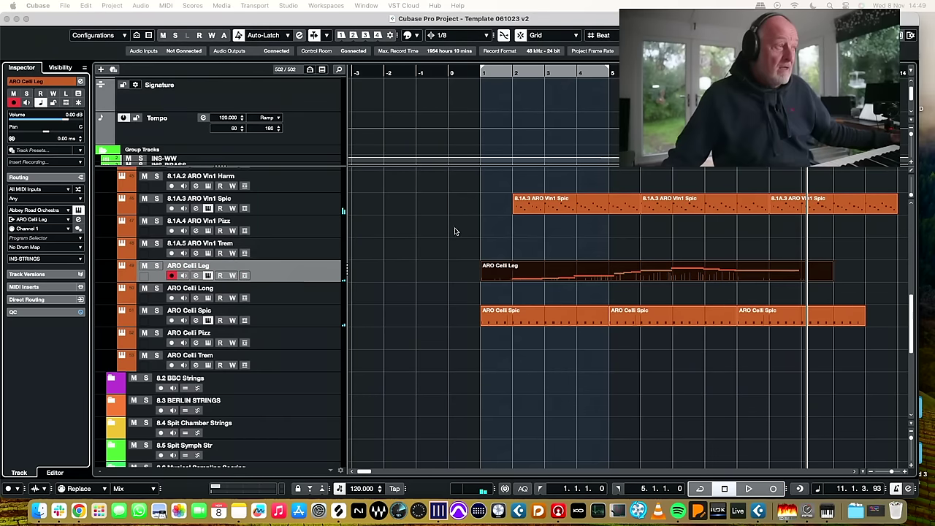
Make 8.1A.1 ARO Vln1 Leg the record-enabled track and switch its instrument from the Mix 2 to the Mix 1 microphone signal
scroll(392, 245, up, 4)
click(315, 228)
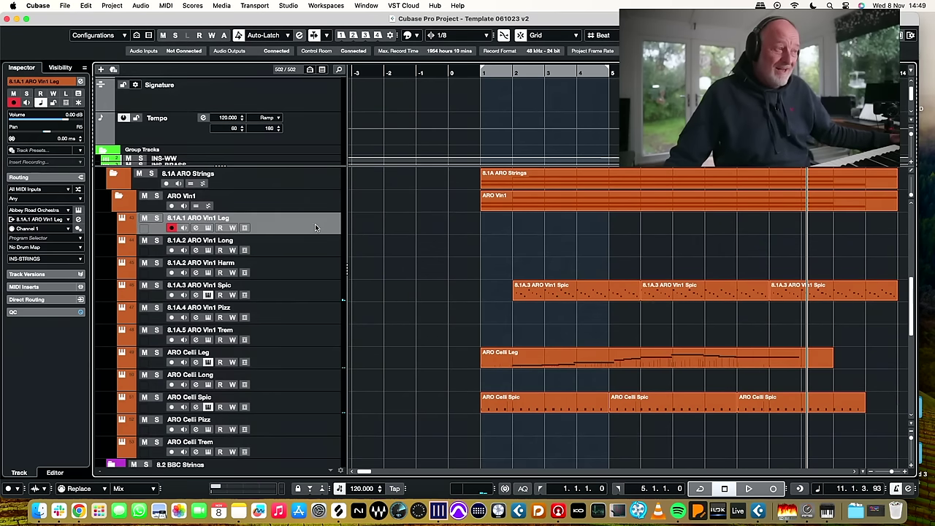
click(78, 211)
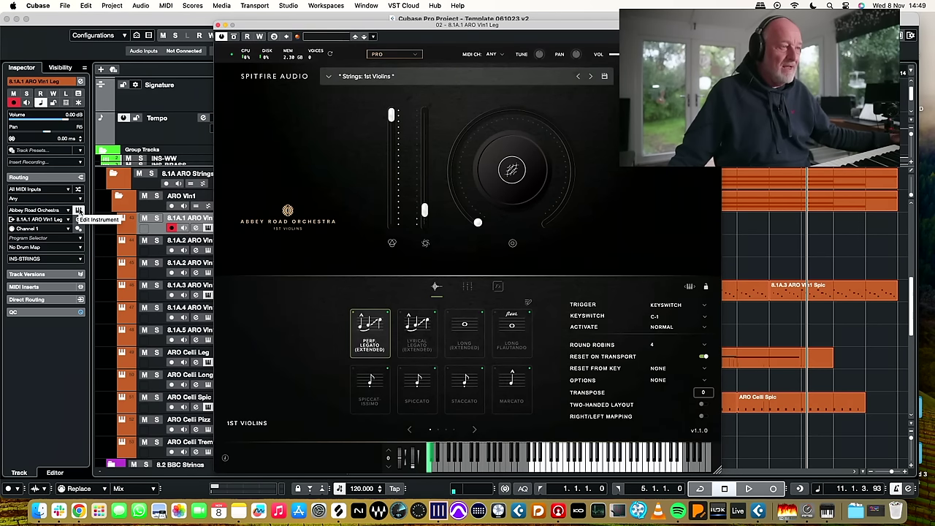
click(468, 286)
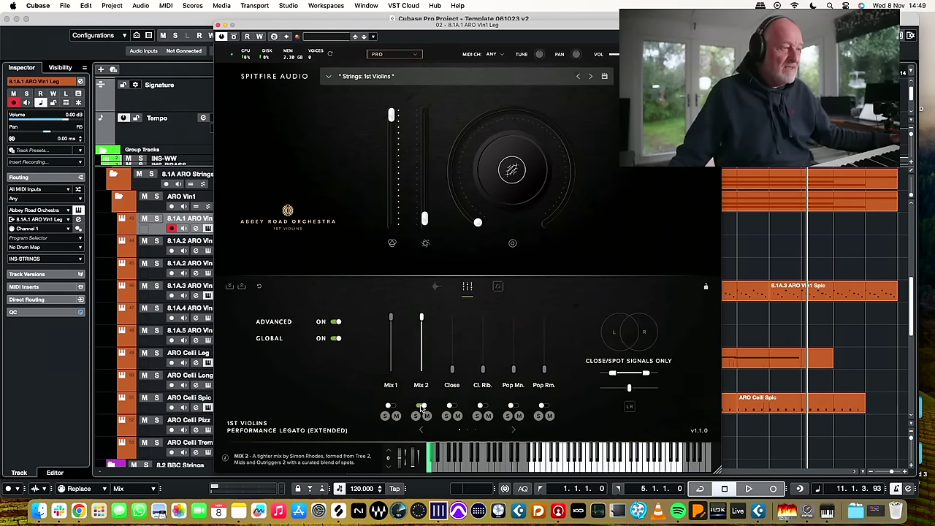
click(391, 407)
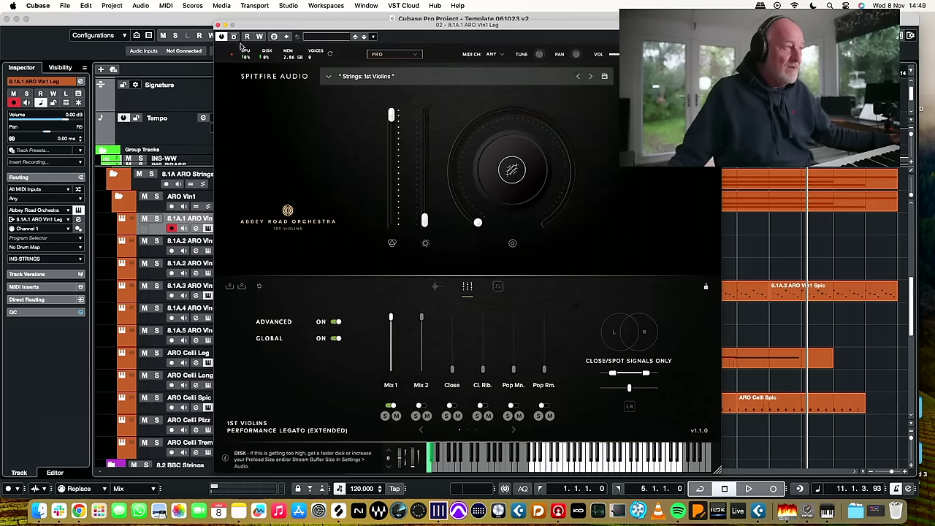
click(217, 26)
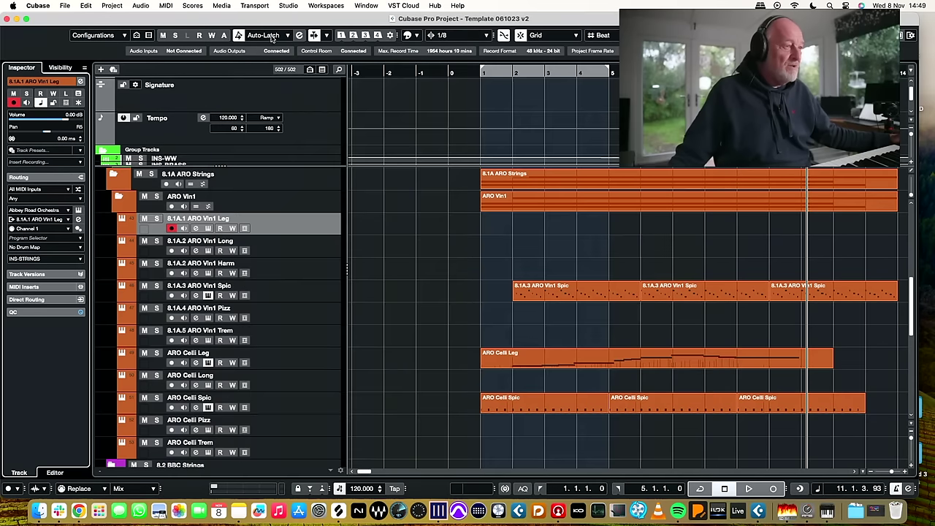
Try recording a legato first violin line from bar 1 on 8.1A.1 ARO Vln1 Leg and delete the take
click(480, 108)
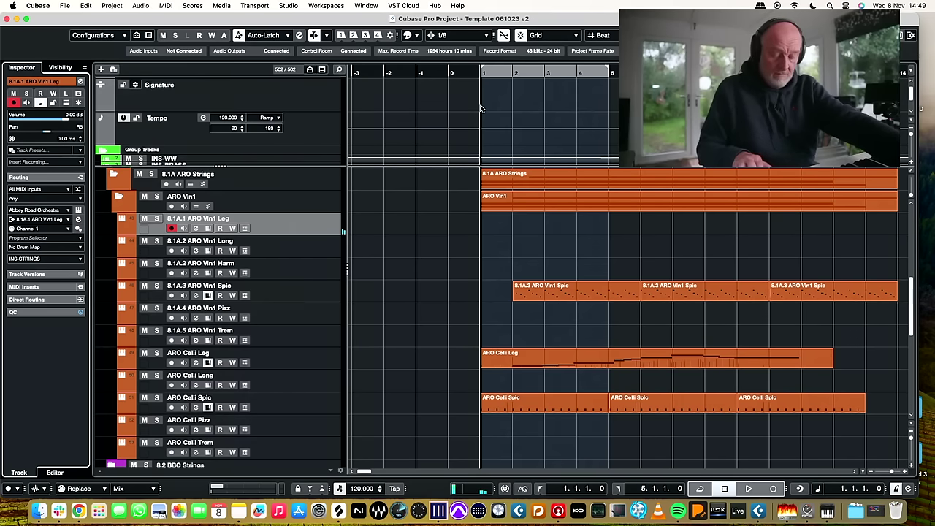
key(KP_Multiply)
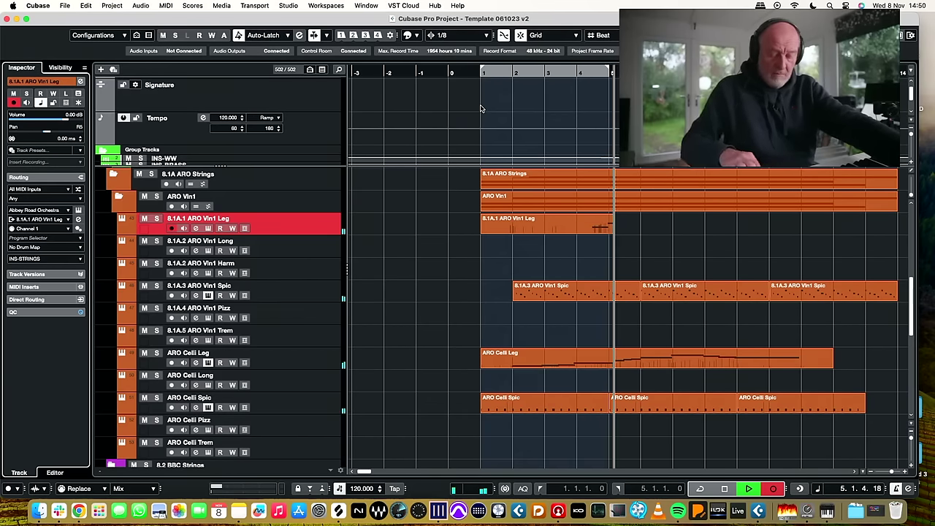
key(space)
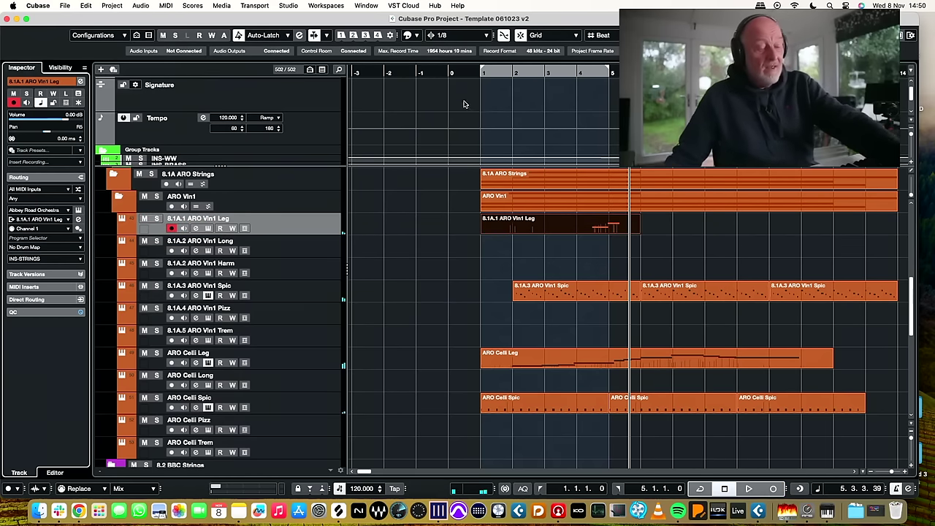
key(Delete)
Try recording the legato first violin line again, starting from bar 2, and delete the take
click(576, 73)
super+click(575, 73)
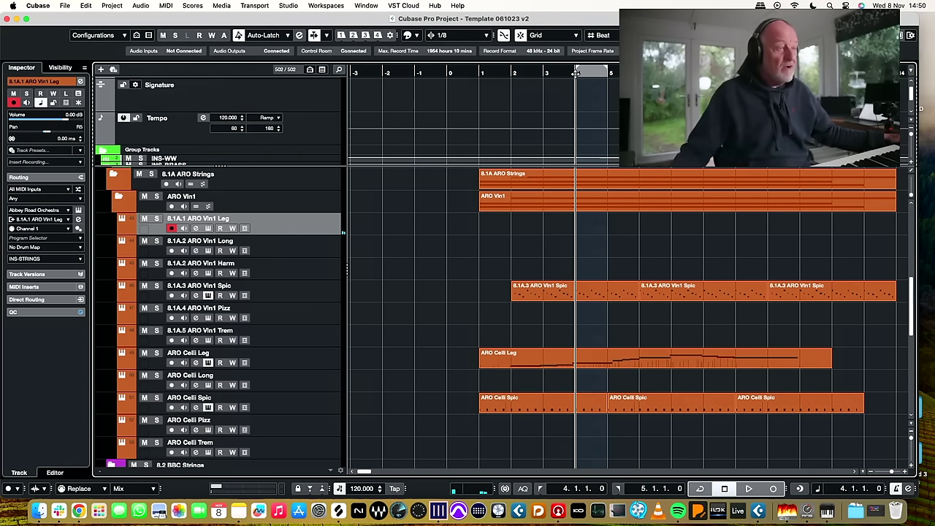
super+click(512, 73)
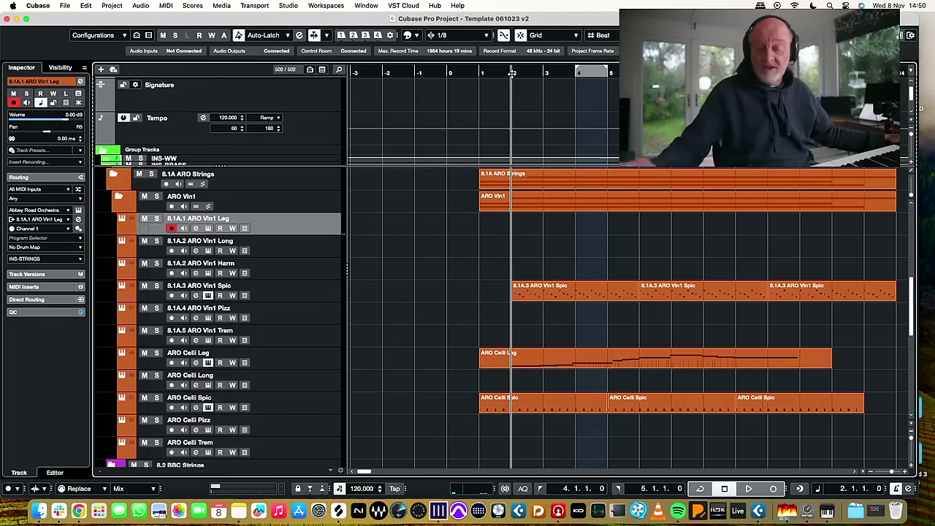
key(KP_Multiply)
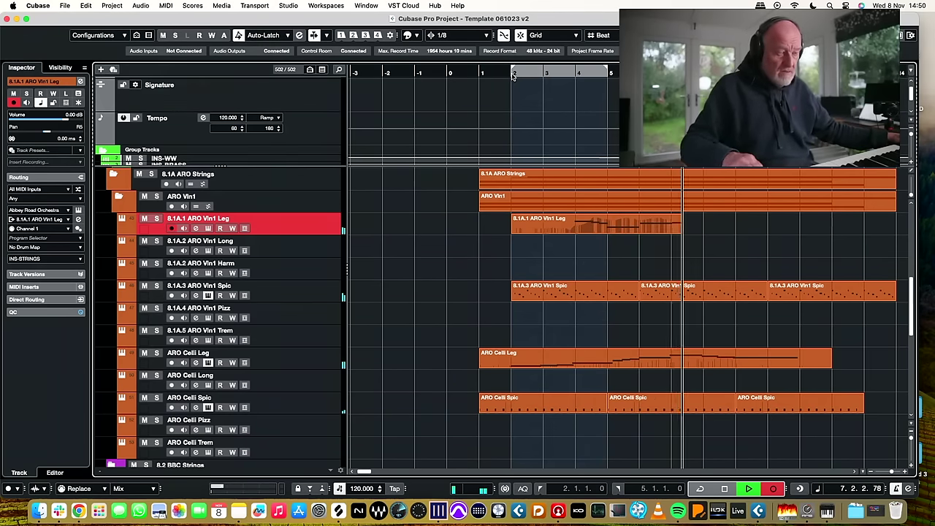
key(space)
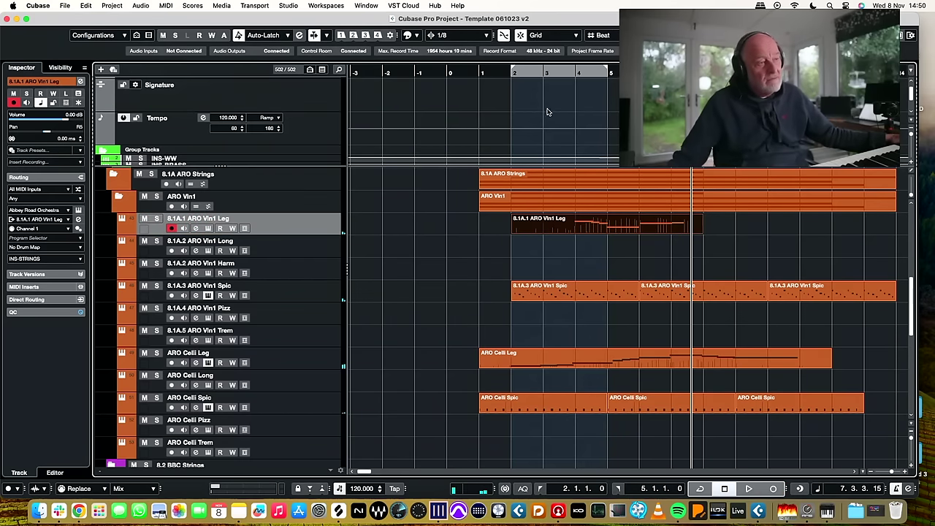
key(Delete)
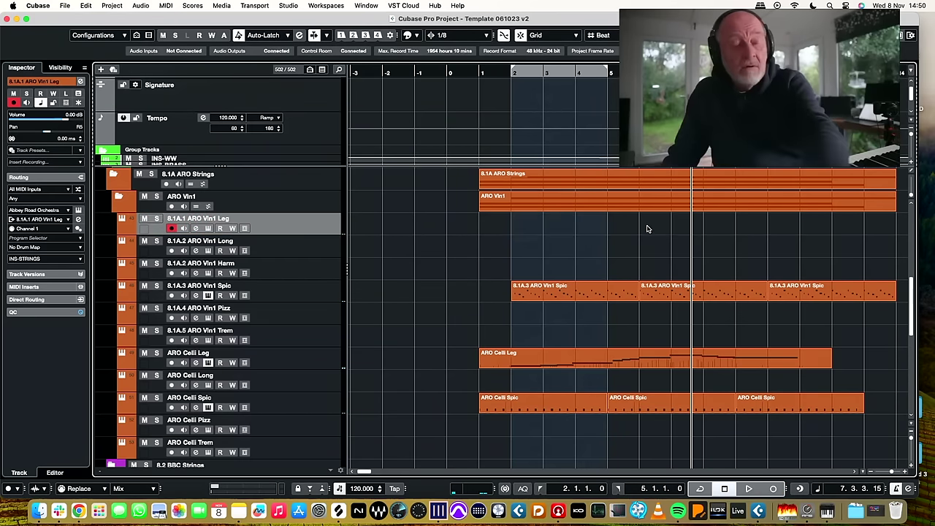
Make 8.1A.2 ARO Vln1 Long the record-enabled track and check its instrument's articulation and microphone mix
click(277, 242)
click(305, 242)
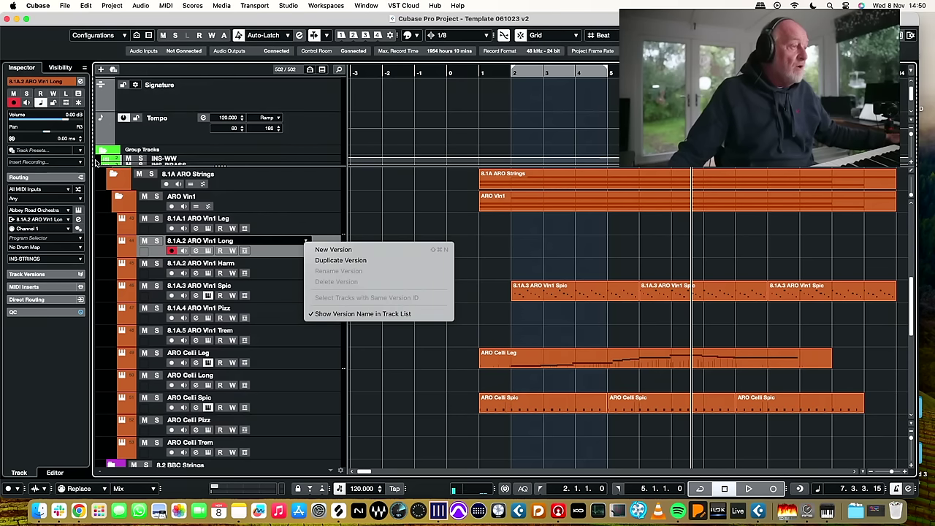
click(550, 242)
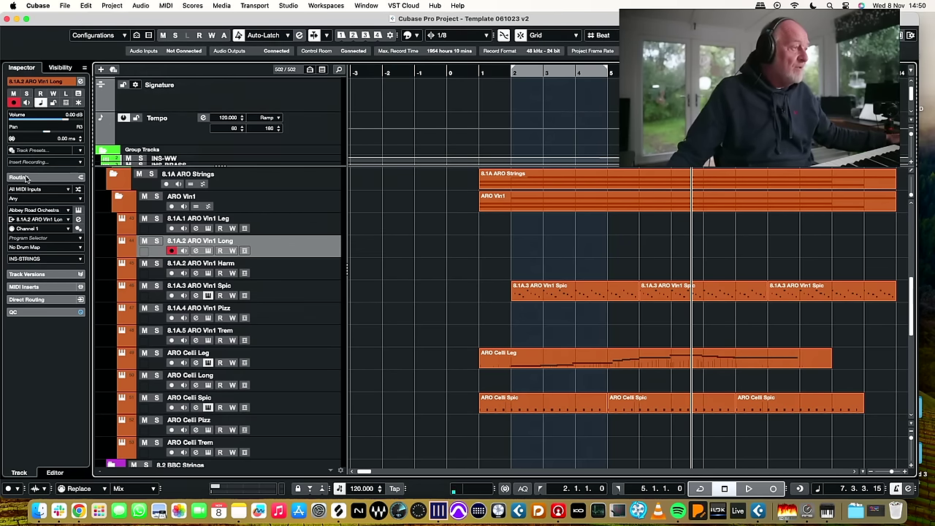
click(78, 211)
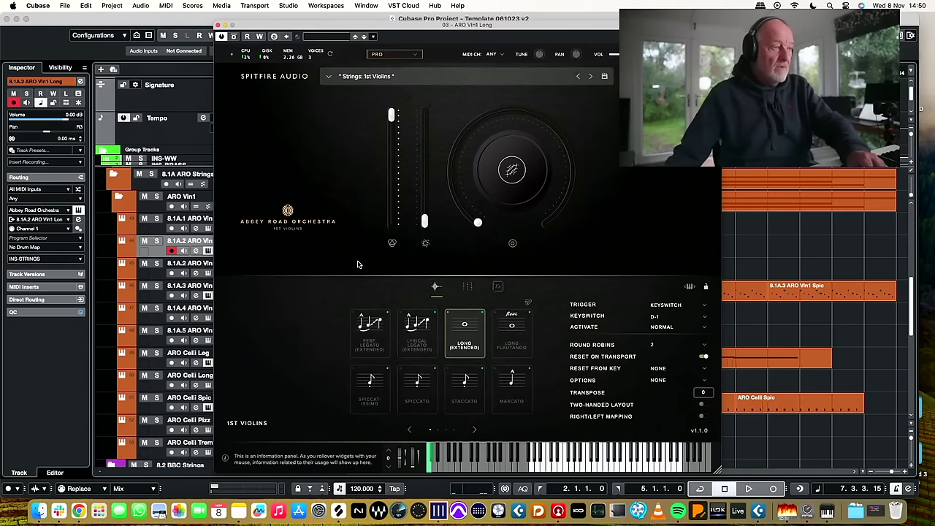
click(467, 285)
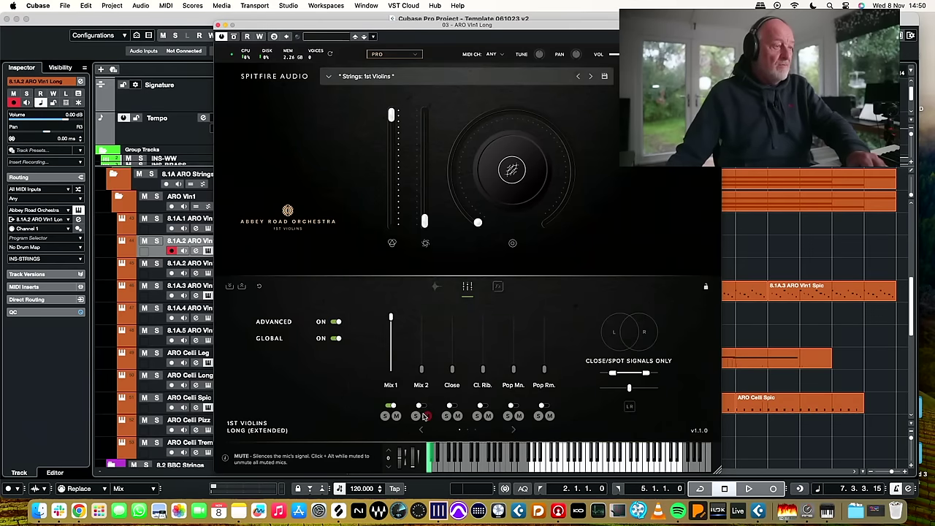
click(436, 287)
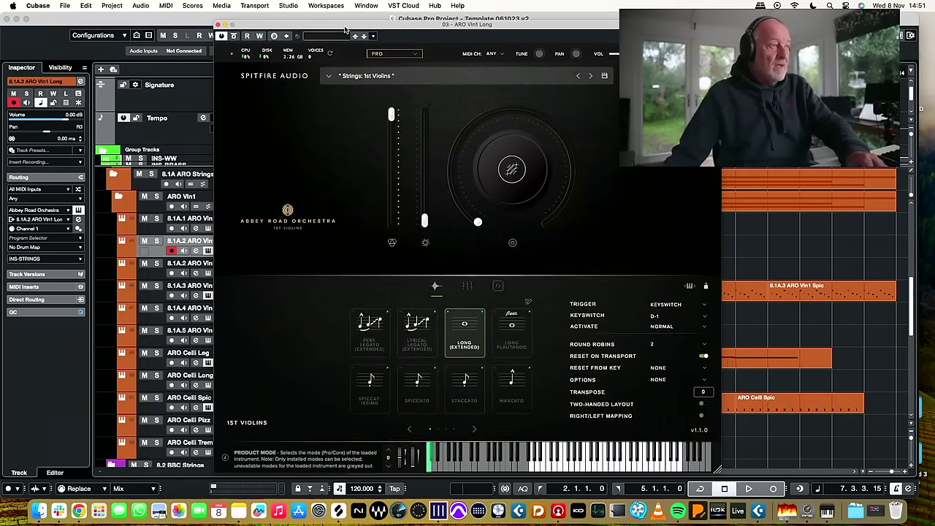
click(218, 25)
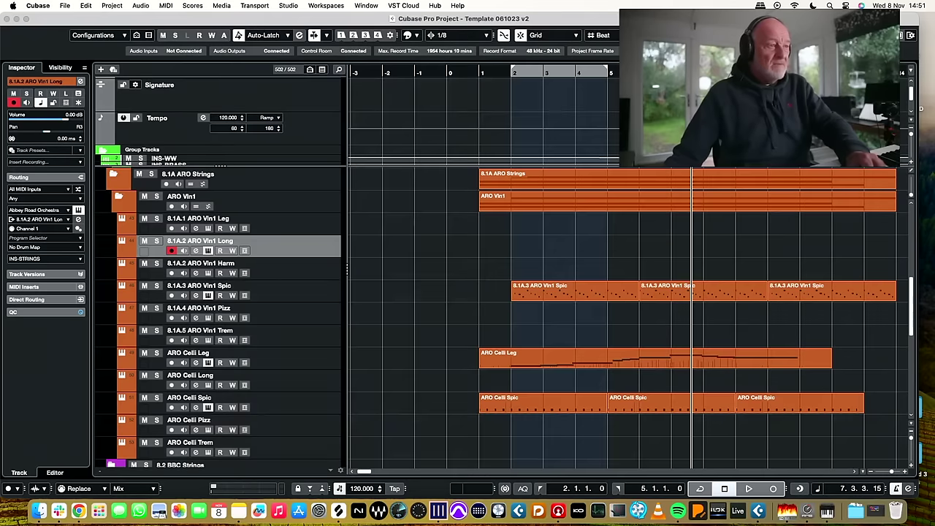
Record a sustained first violin part on 8.1A.2 ARO Vln1 Long from bar 1 into bar 13
click(479, 73)
click(480, 73)
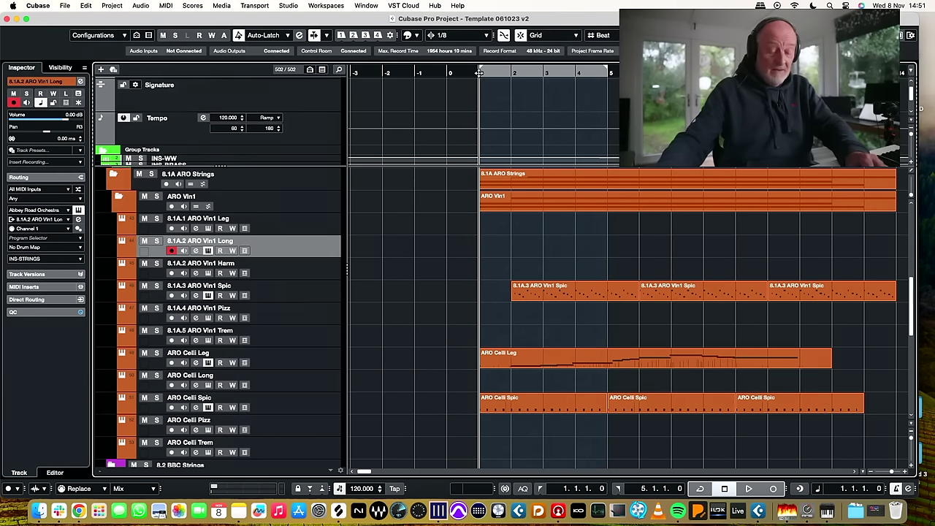
key(KP_Multiply)
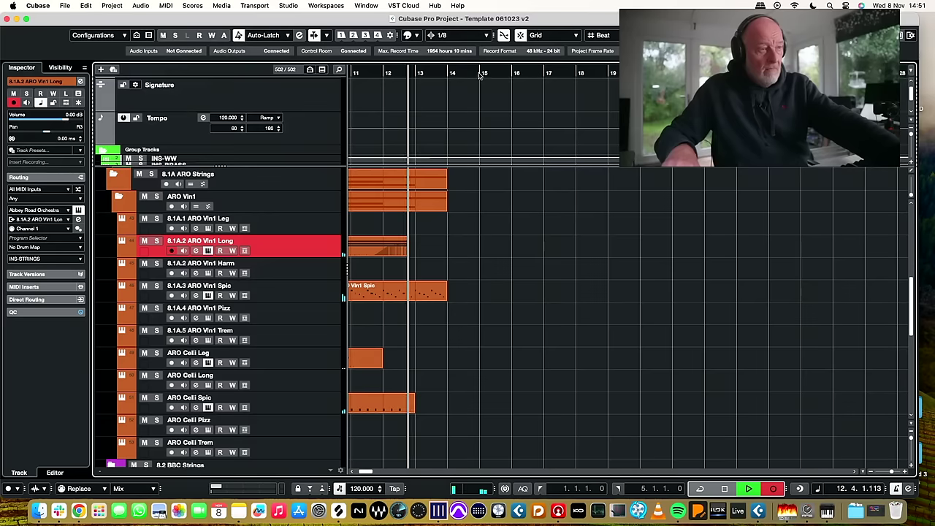
key(space)
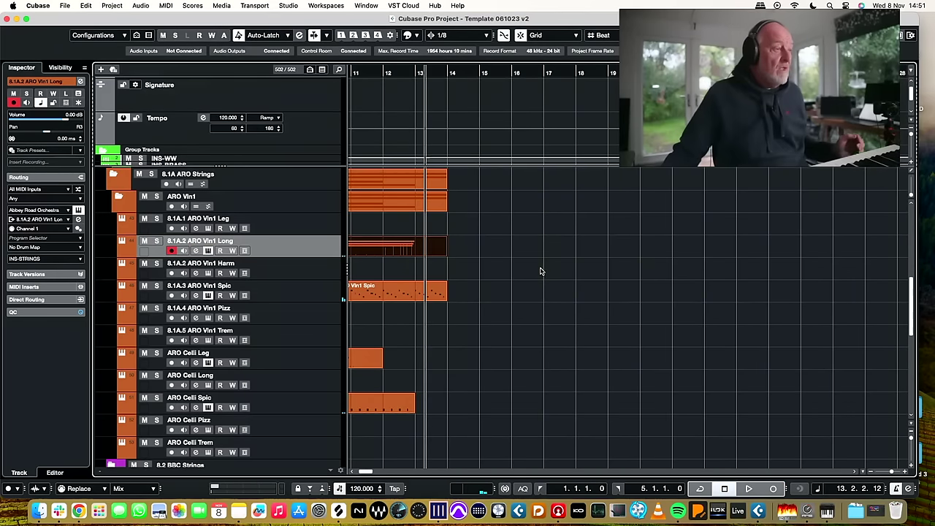
scroll(545, 241, left, 15)
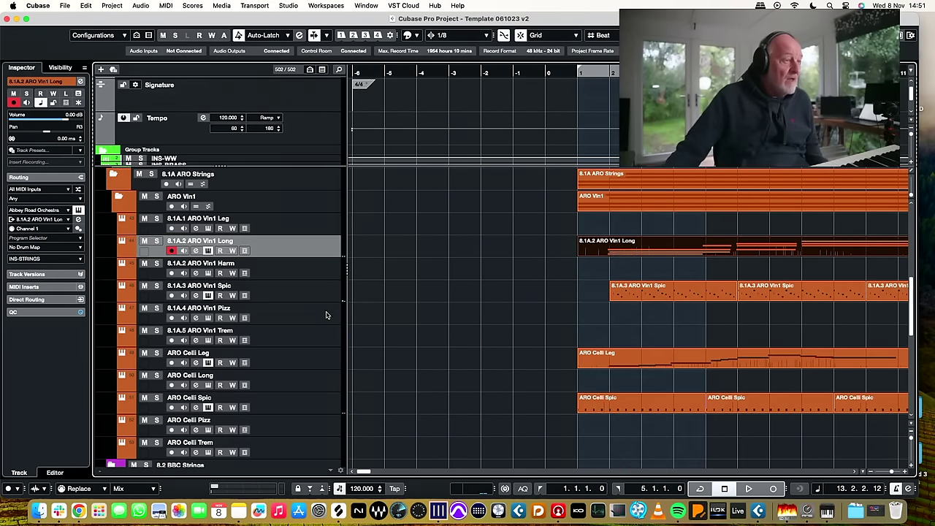
scroll(459, 354, down, 2)
scroll(459, 355, up, 2)
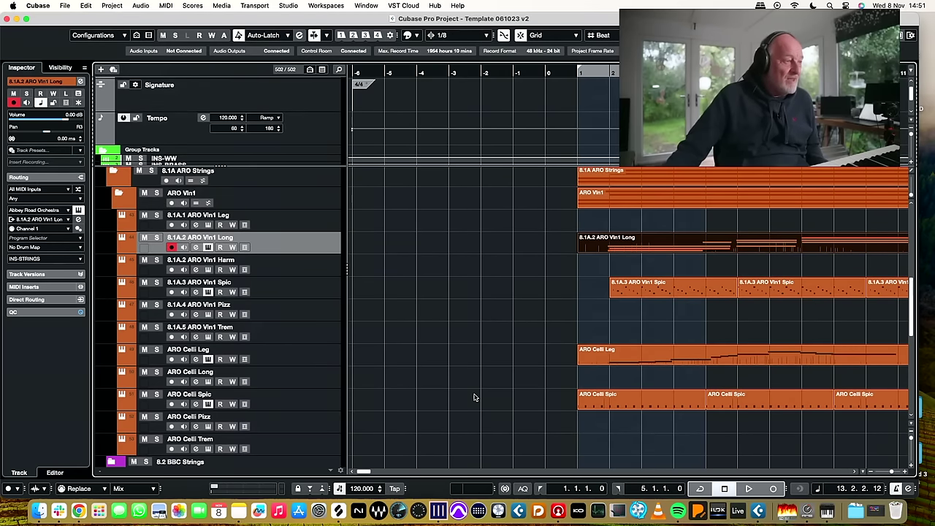
Copy the bar 10 spiccato part from 8.1A.3 ARO Vln1 Spic onto 8.1A.4 ARO Vln1 Pizz and audition it from bar 10
scroll(474, 397, right, 10)
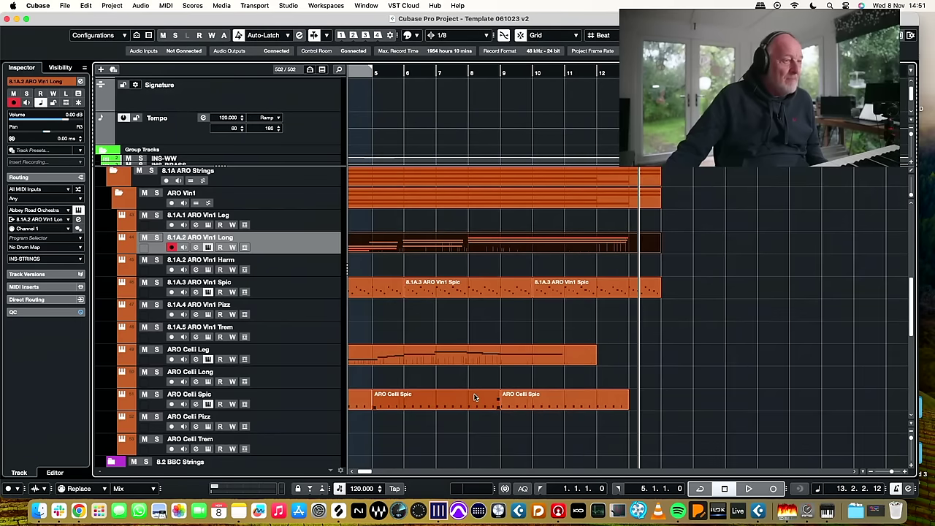
click(584, 291)
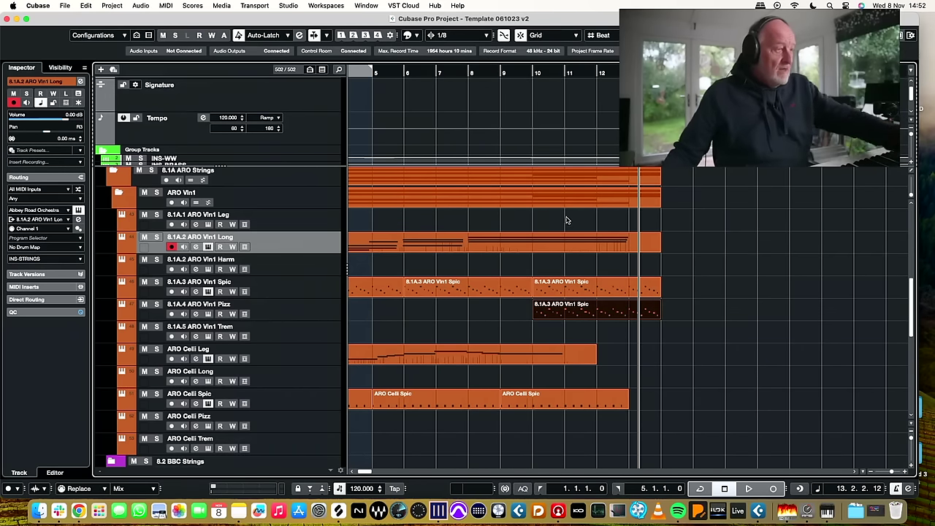
click(531, 74)
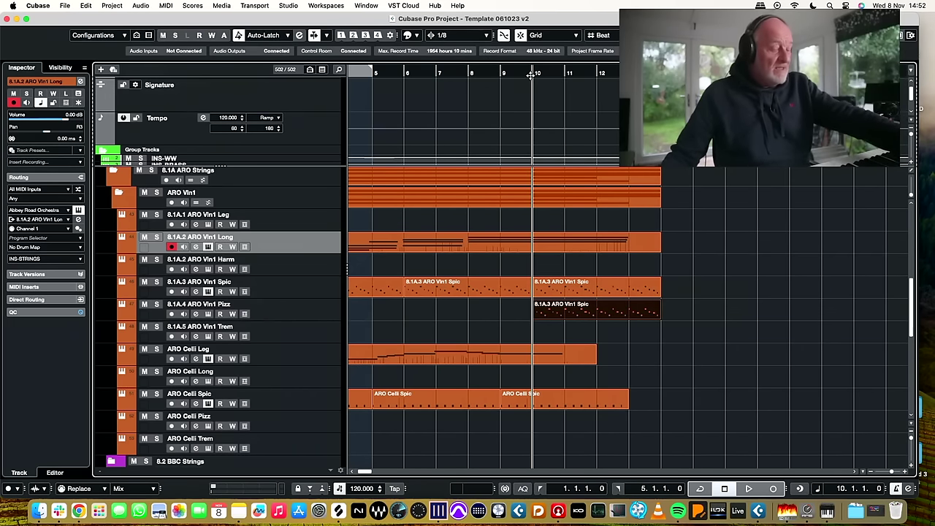
key(space)
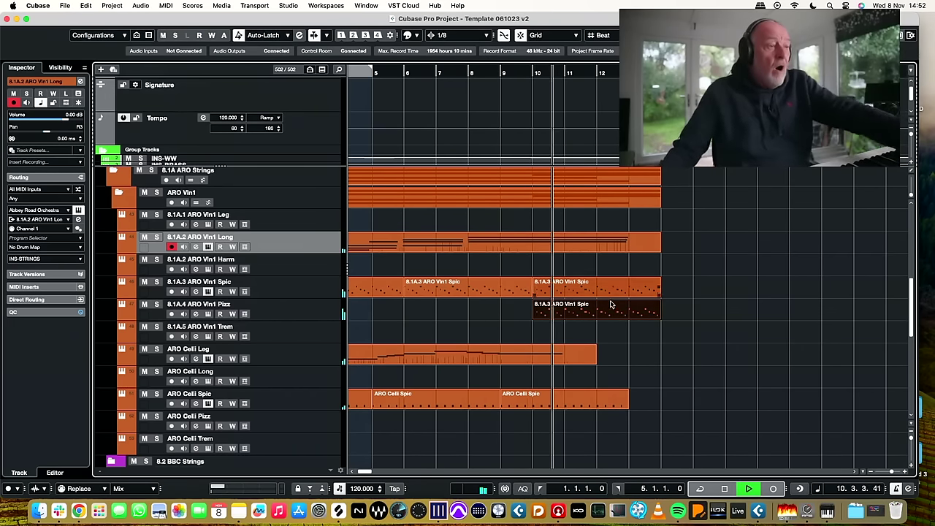
key(space)
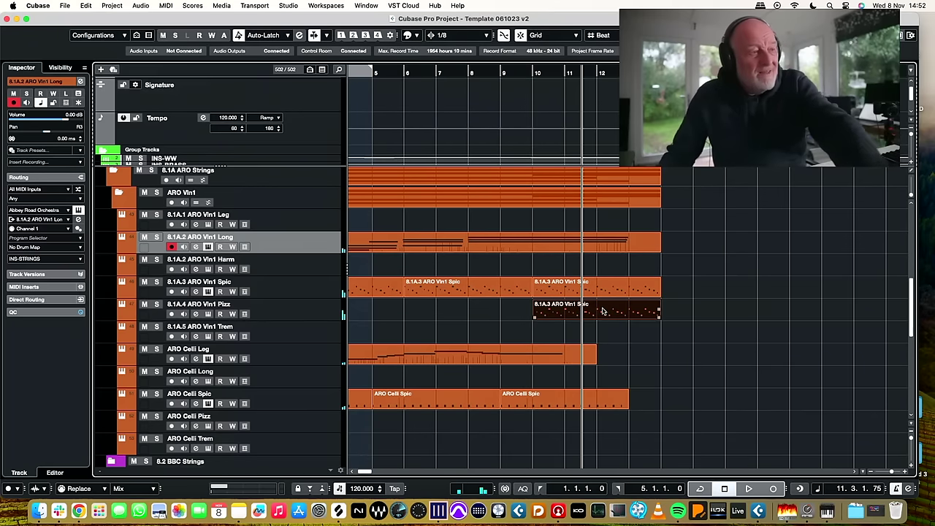
Lower the velocities of all notes in the copied pizzicato part together, bringing its first C4 to 63
double_click(603, 312)
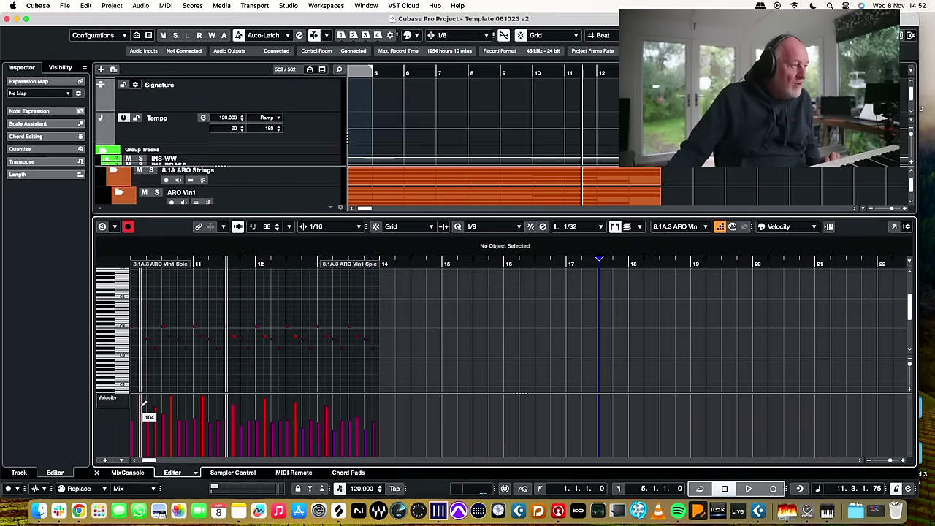
scroll(244, 397, left, 5)
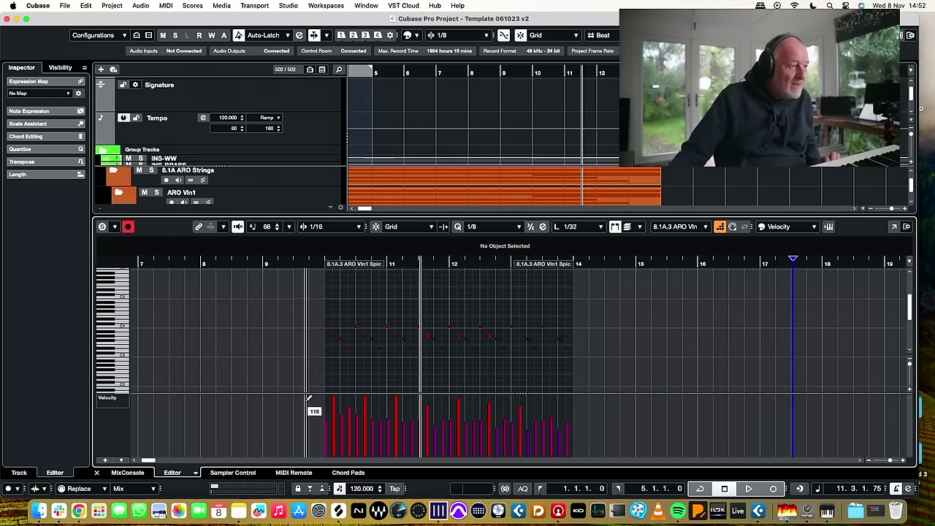
drag(307, 309, 602, 375)
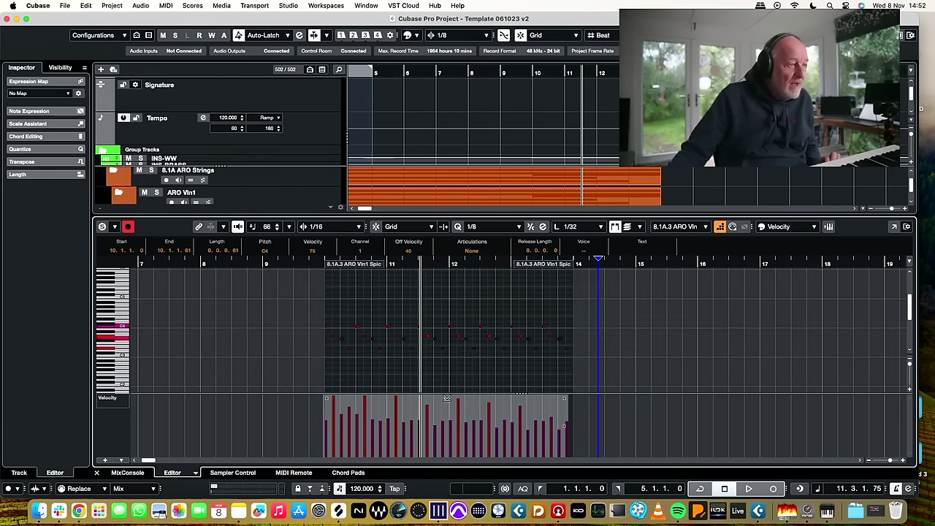
scroll(299, 415, right, 1)
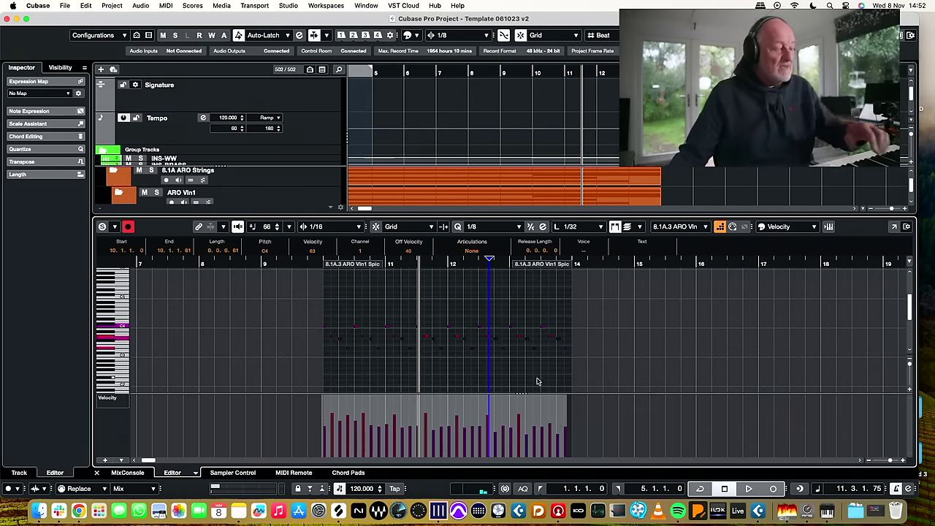
key(Return)
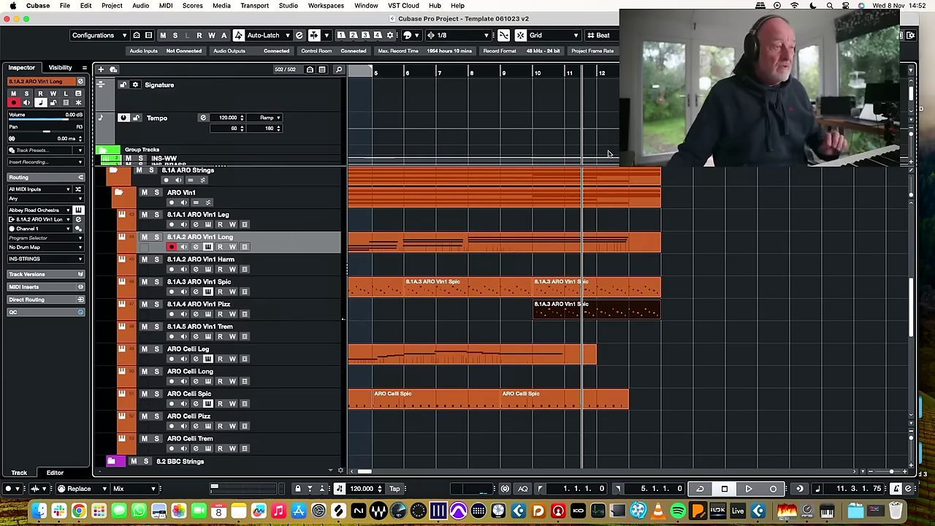
Play from bar 10 and duplicate the first violin pizzicato and spiccato parts from bar 10 to bar 14
click(532, 83)
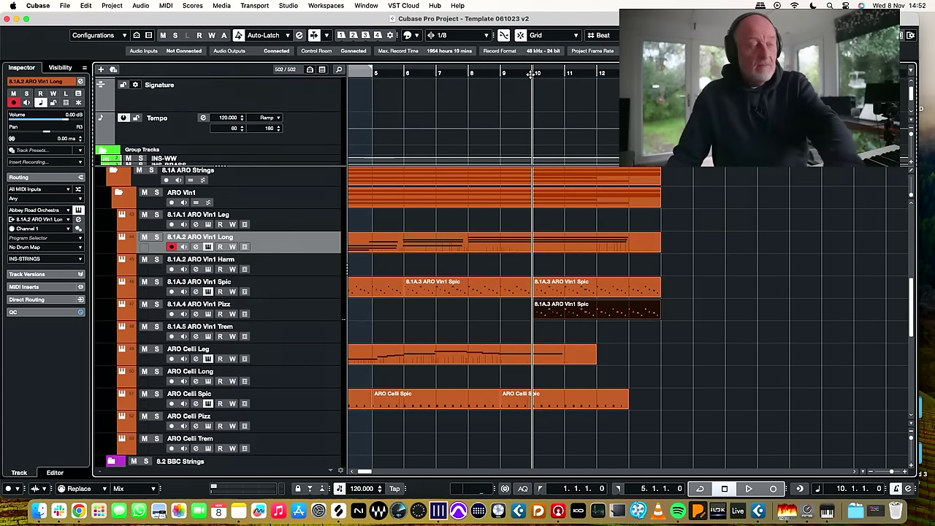
key(space)
scroll(605, 229, left, 1)
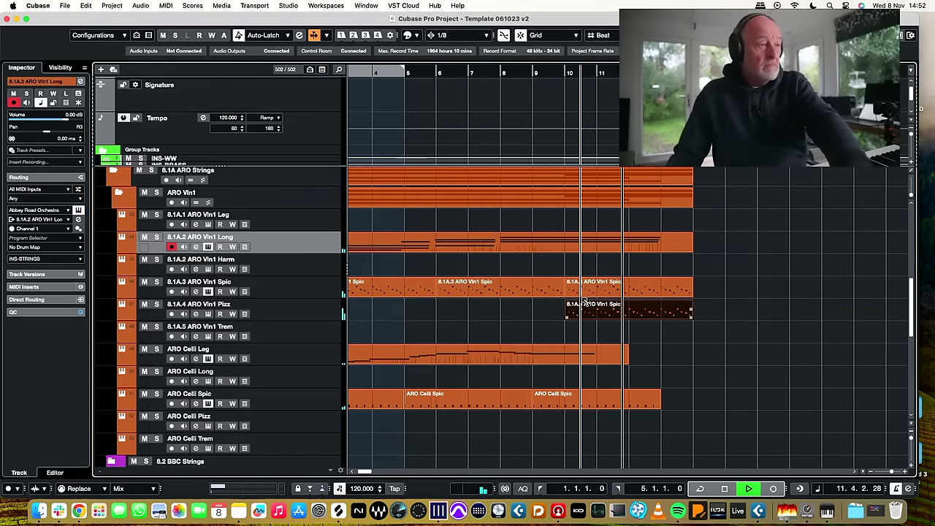
drag(583, 309, 714, 314)
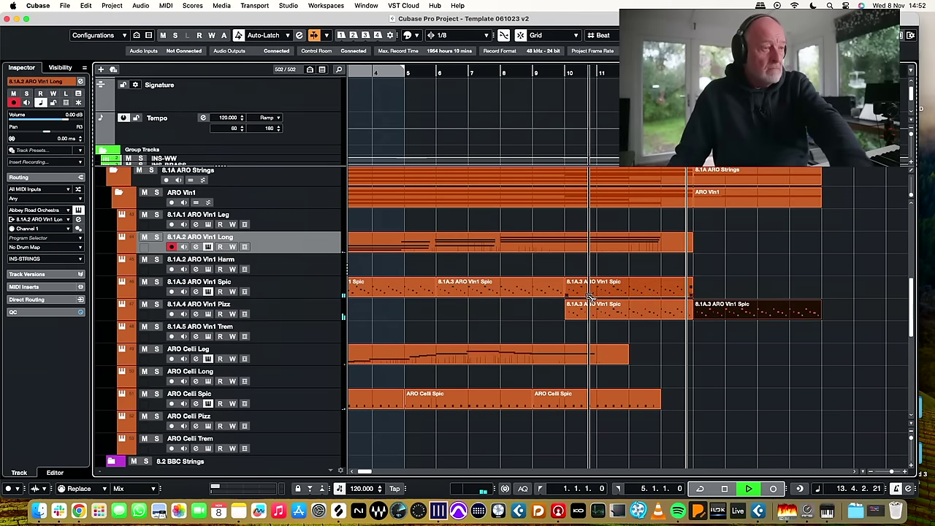
drag(586, 292, 716, 289)
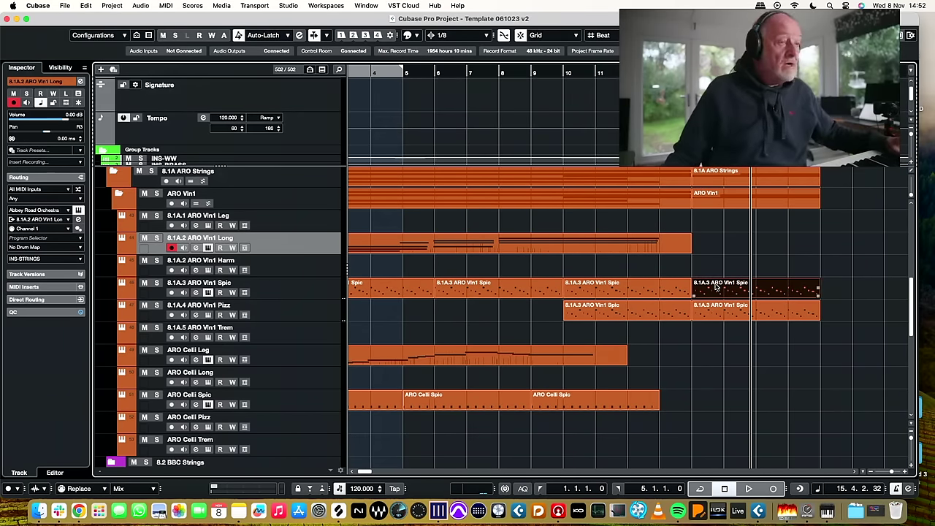
Copy the bar 14 spiccato part onto the 8.1A.2 ARO Vln1 Harm track at the same position
scroll(766, 354, right, 5)
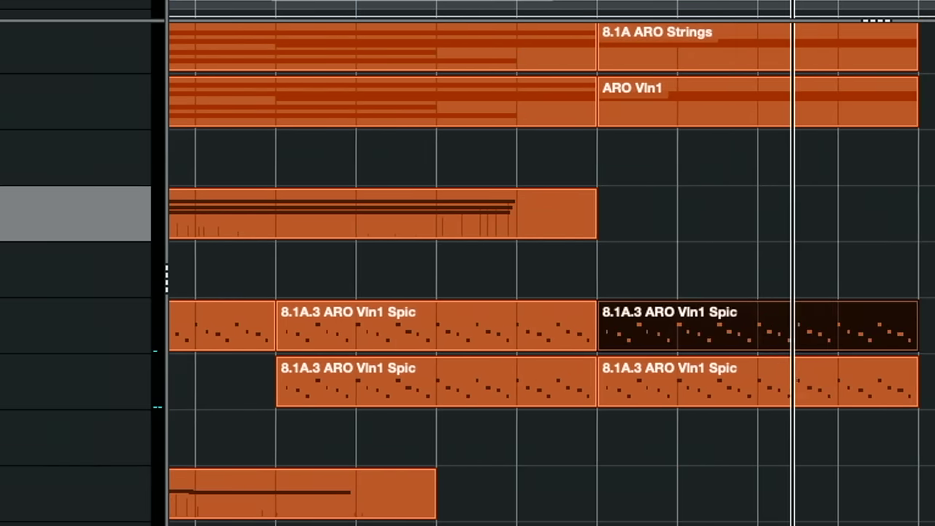
scroll(767, 354, right, 3)
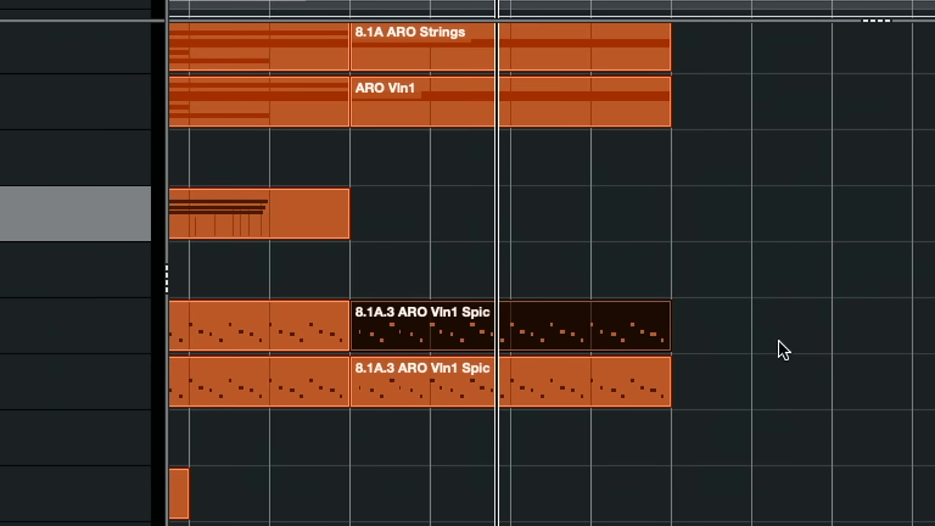
drag(431, 303, 429, 279)
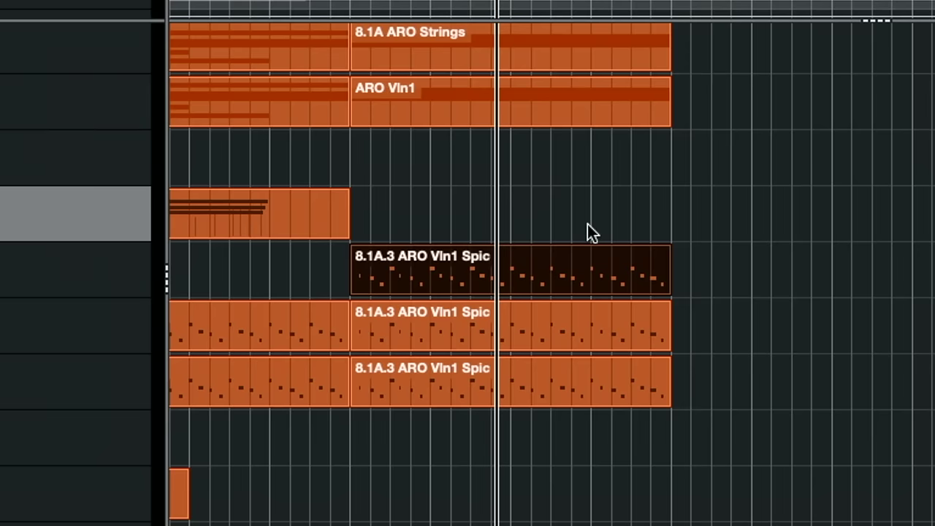
Move the copied part from the Harm track onto 8.1A.3 ARO Vln1 Spic, offset one sixteenth note after bar 14
key(h)
key(h)
key(h)
key(h)
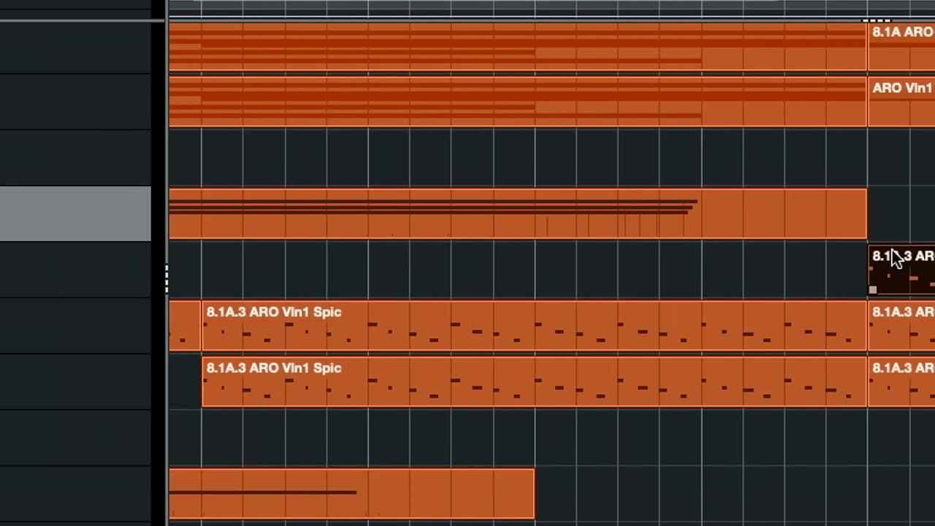
key(h)
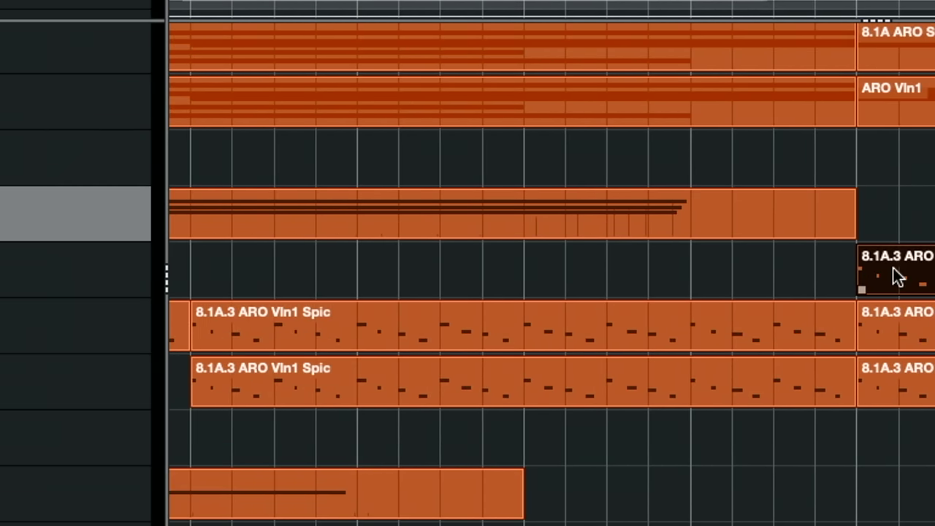
key(h)
key(h)
key(h)
key(h)
key(h)
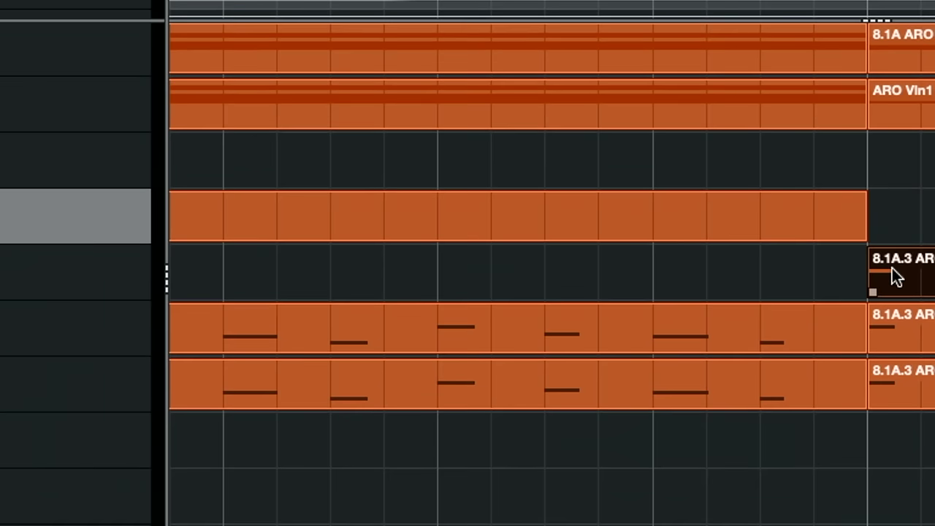
mouse_move(921, 269)
mouse_down()
mouse_move(933, 272)
mouse_move(933, 337)
mouse_up()
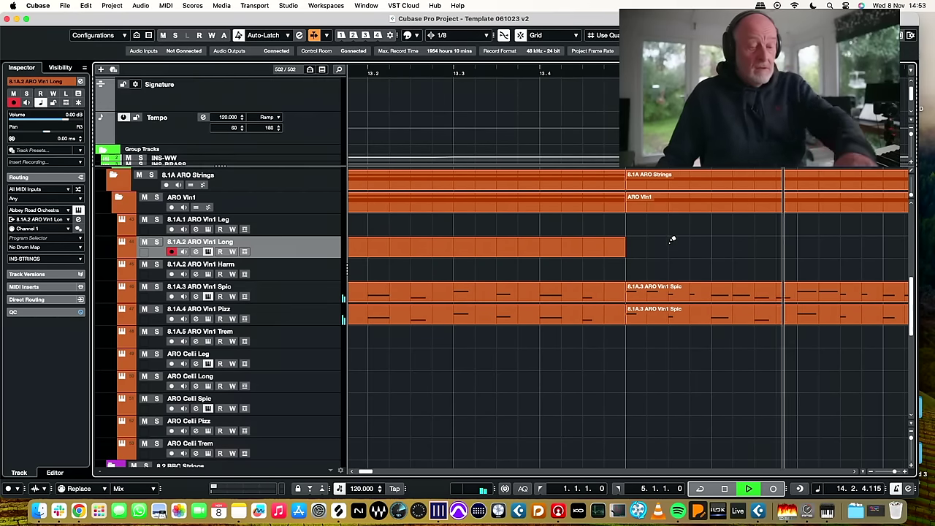
Glue the overlapping spiccato parts at bar 14 into one part and trim its end to bar 18
key(f)
key(g)
key(g)
key(g)
key(g)
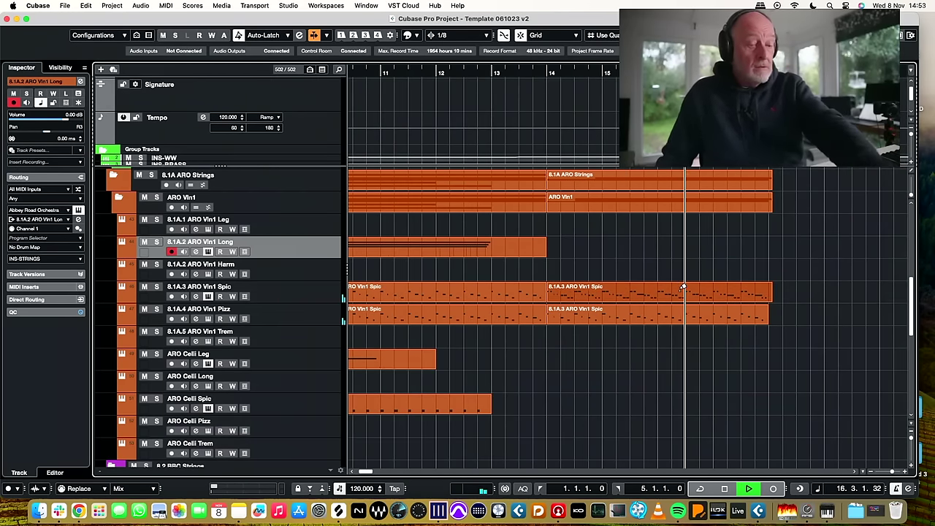
drag(769, 300, 767, 300)
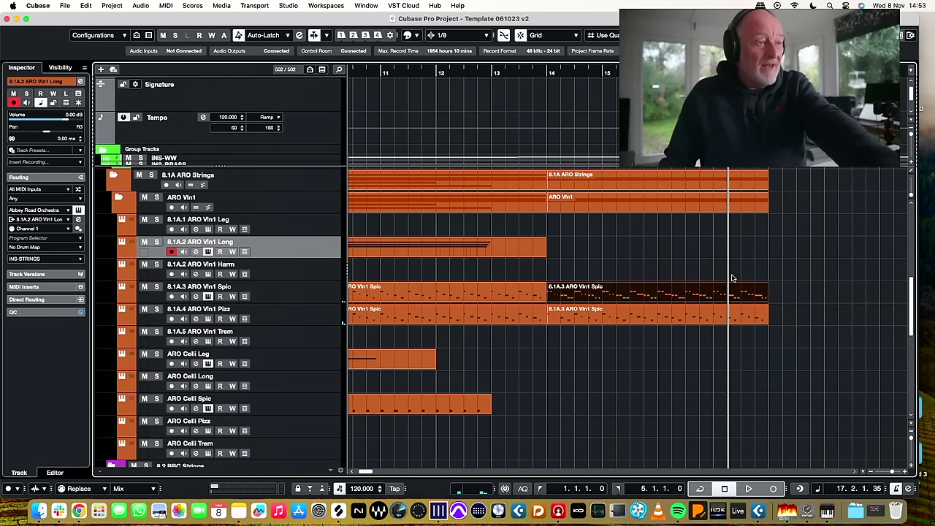
Delete the stray part on the 6.0 Pianos folder and return to the ARO string tracks
scroll(731, 278, up, 8)
click(729, 349)
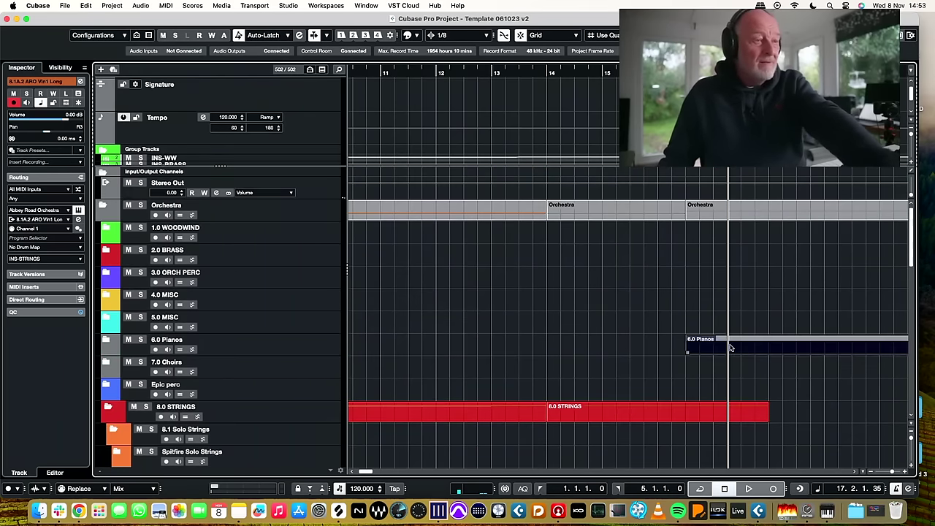
key(Delete)
scroll(729, 342, down, 5)
scroll(729, 341, down, 5)
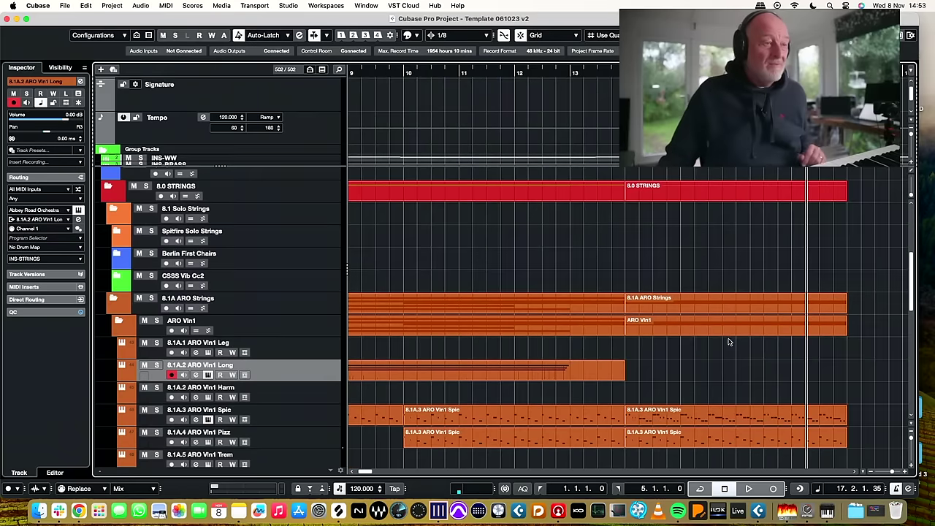
scroll(720, 335, down, 2)
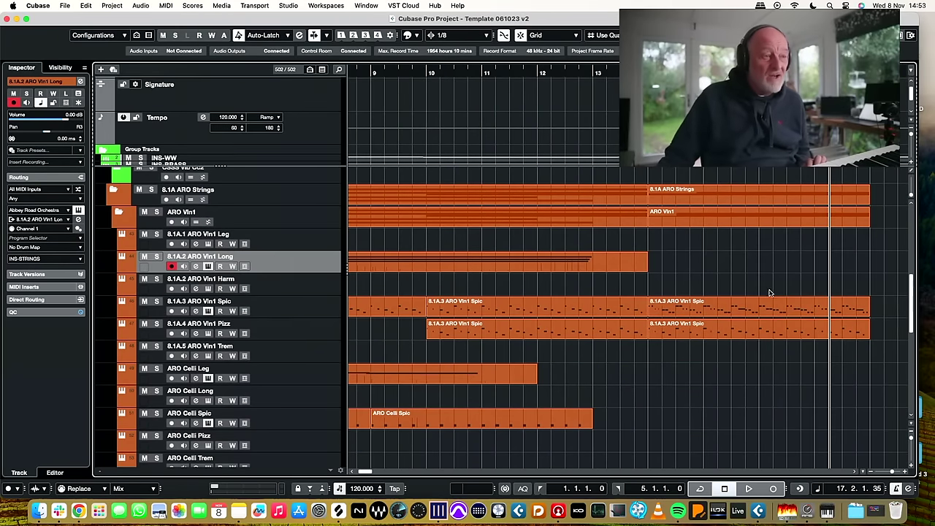
Lower all note velocities in the bar 14 spiccato part, bringing the first C4 to 63, and even out the loudest accents
double_click(698, 300)
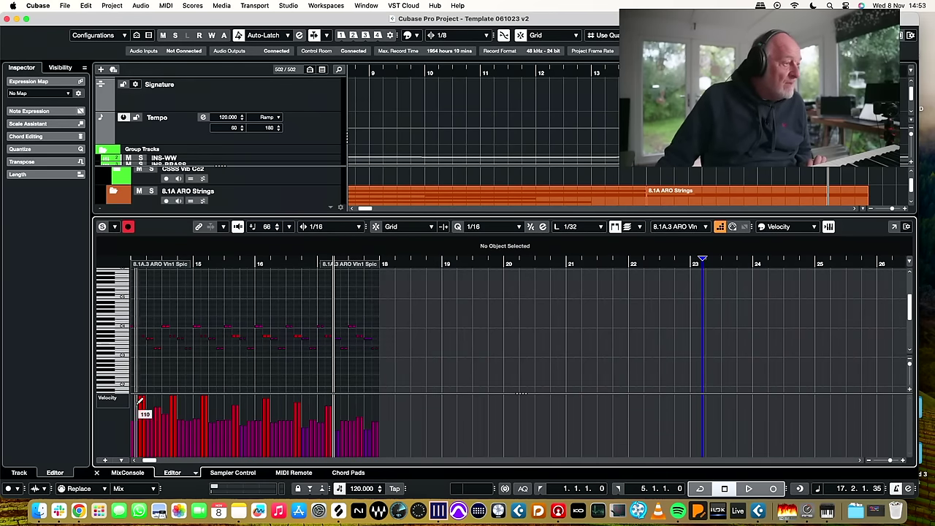
drag(381, 307, 348, 364)
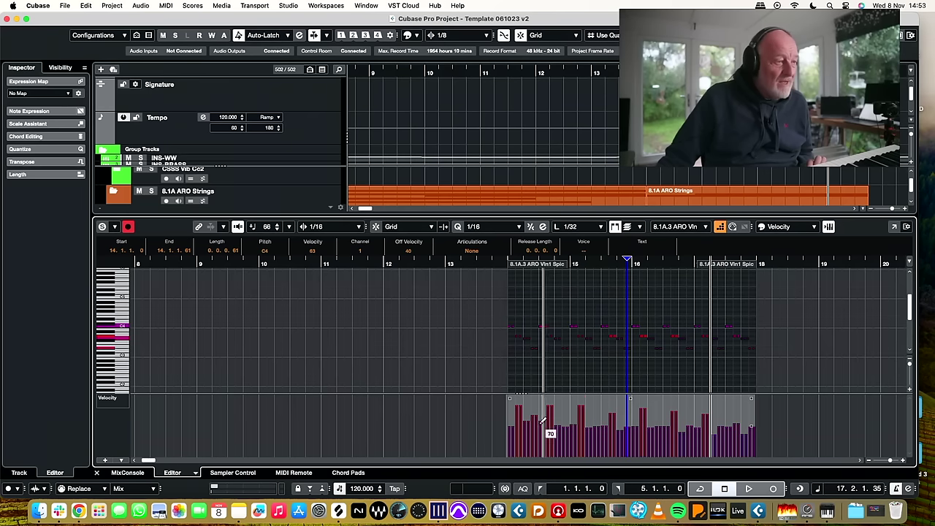
drag(523, 411, 557, 412)
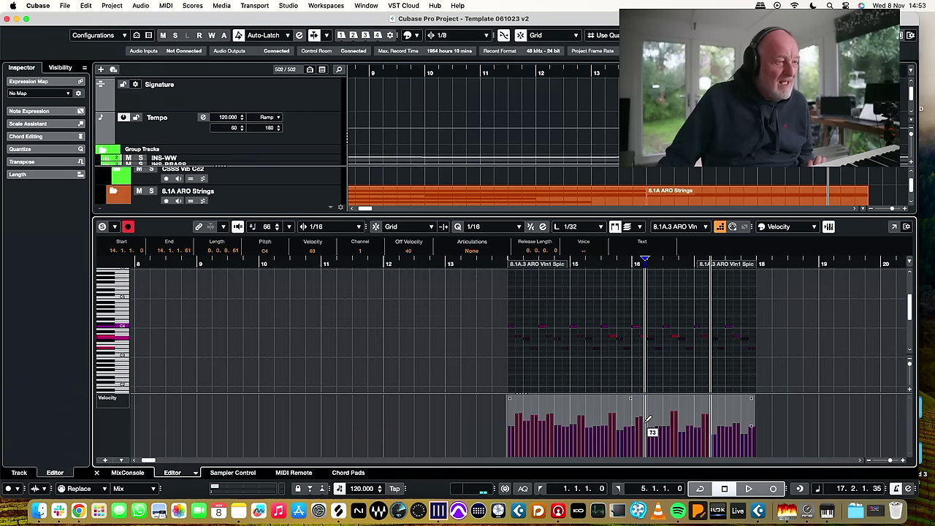
click(680, 416)
click(708, 417)
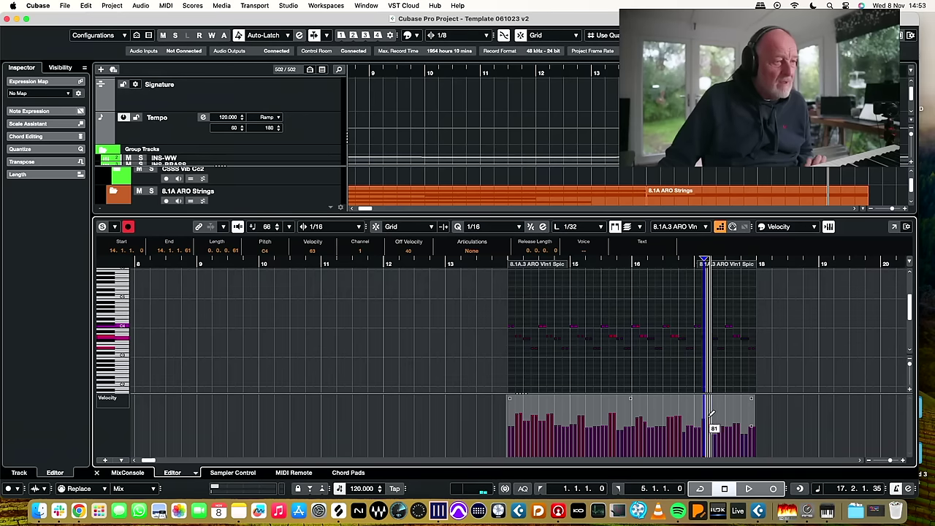
Audition the doubled spiccato pattern from bar 14 and close the note editor
click(507, 261)
key(space)
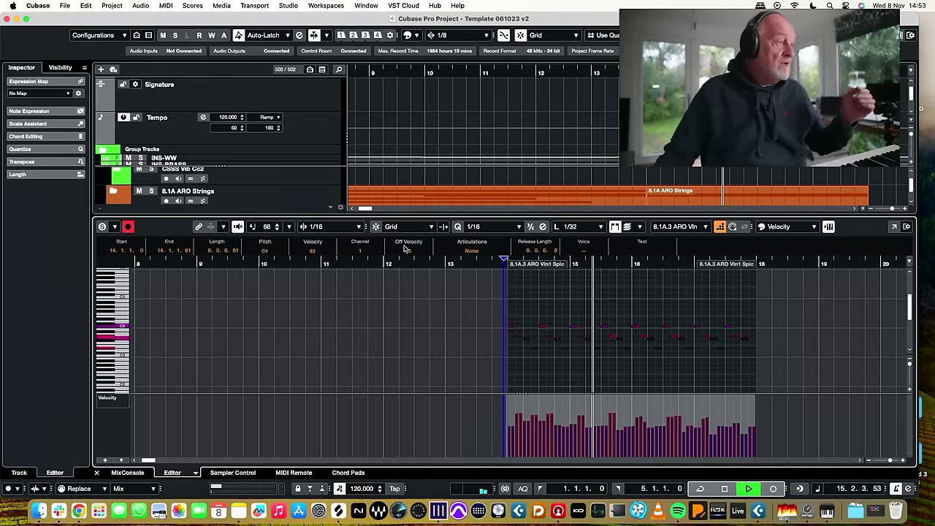
key(Return)
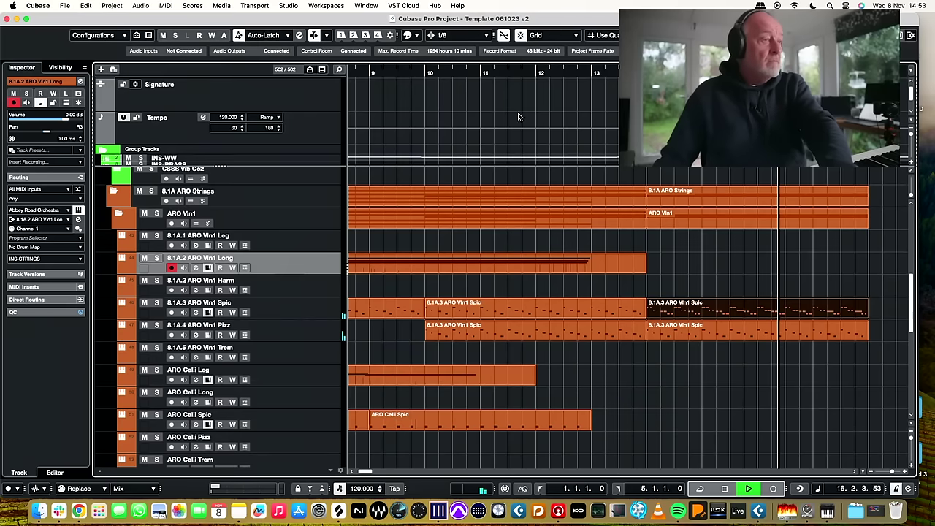
key(space)
Make 8.1A.4 ARO Vln1 Pizz the record-enabled track and set the playback position at the start of its bar 10 part
click(328, 307)
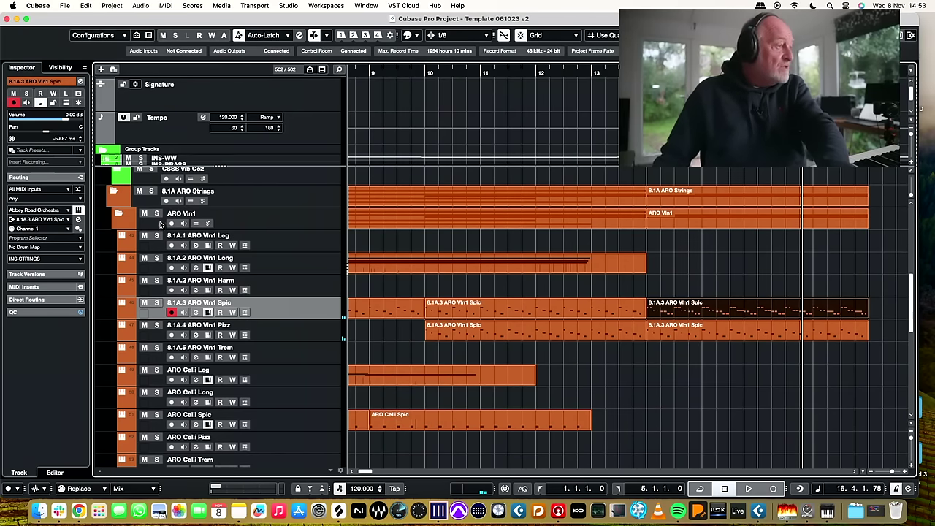
click(301, 333)
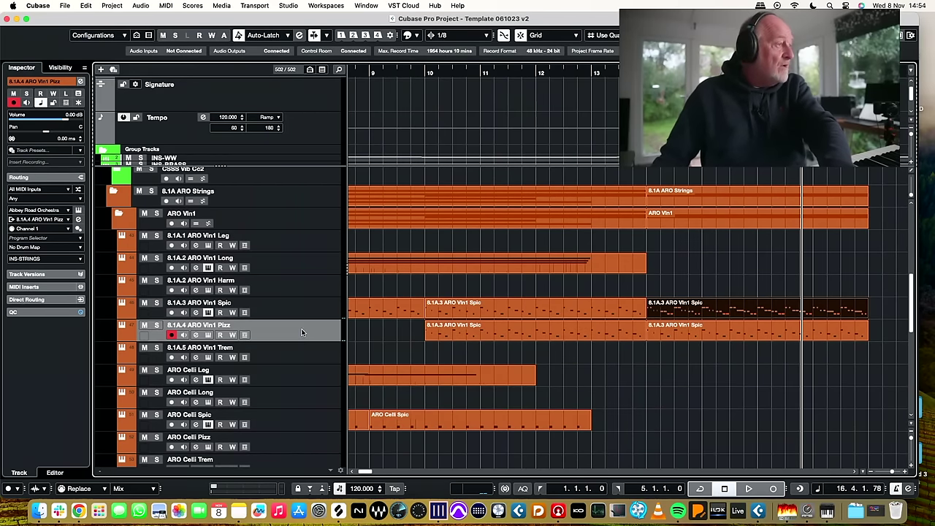
click(430, 74)
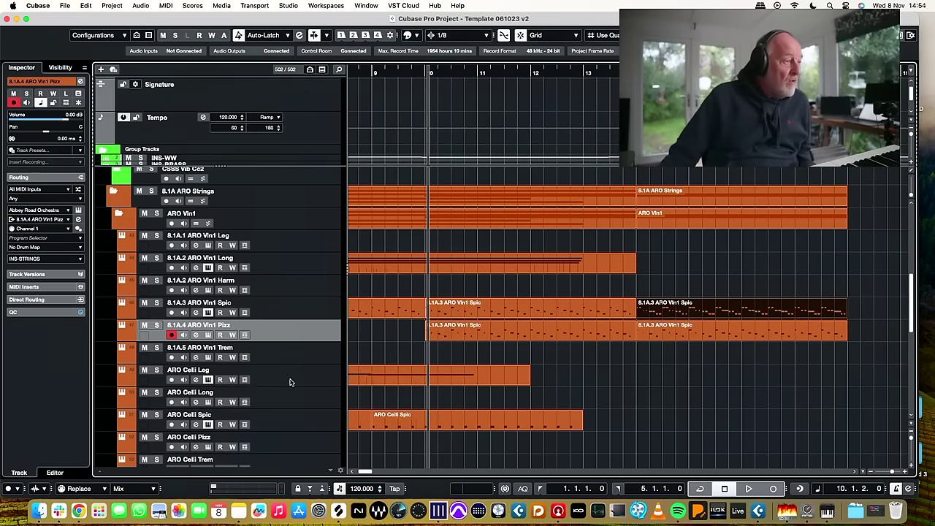
Record a sustained chord part on the ARO Celli Long track from bar 10 to about the end of bar 18
click(296, 400)
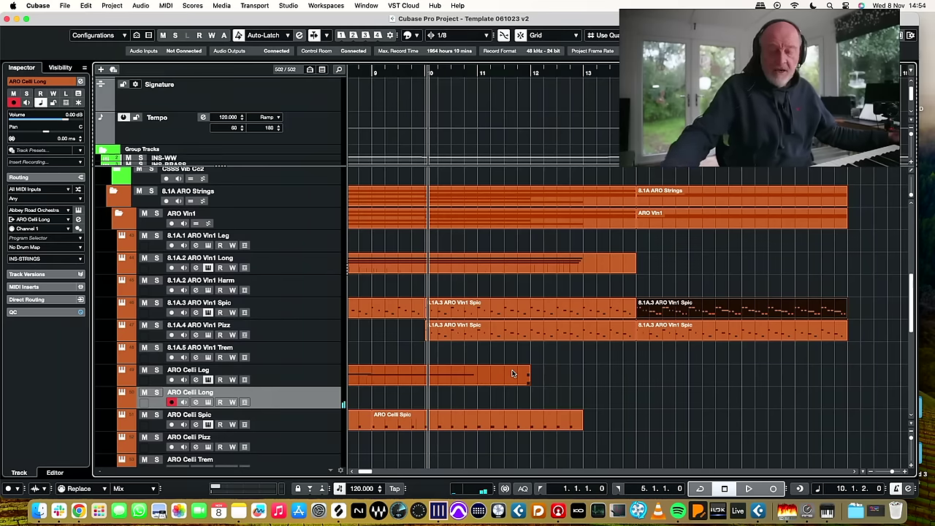
key(KP_Multiply)
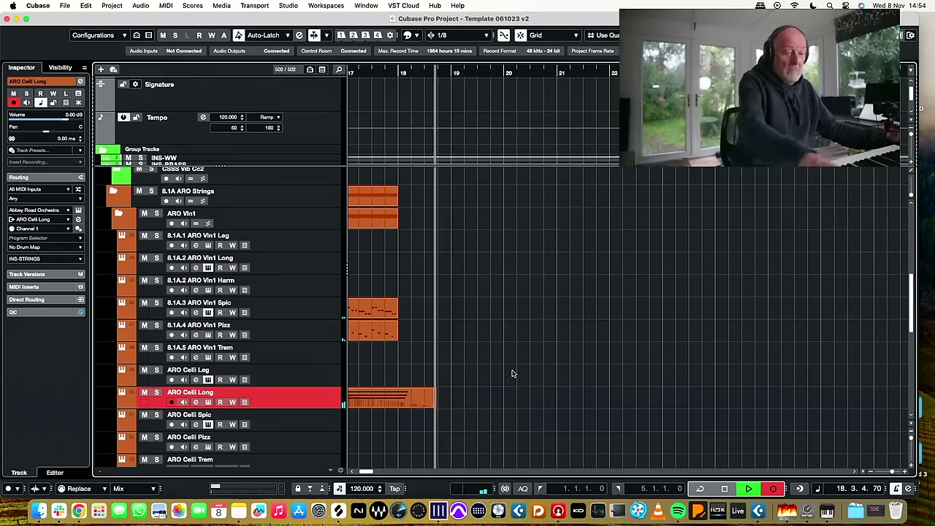
key(space)
Set the playback position to bar 14 and make ARO Celli Leg the record-enabled track
scroll(509, 369, left, 8)
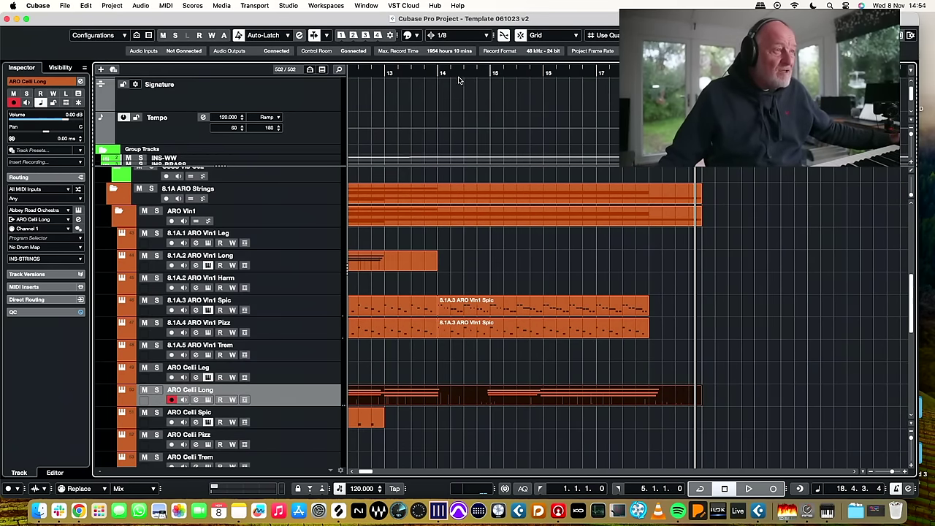
click(437, 73)
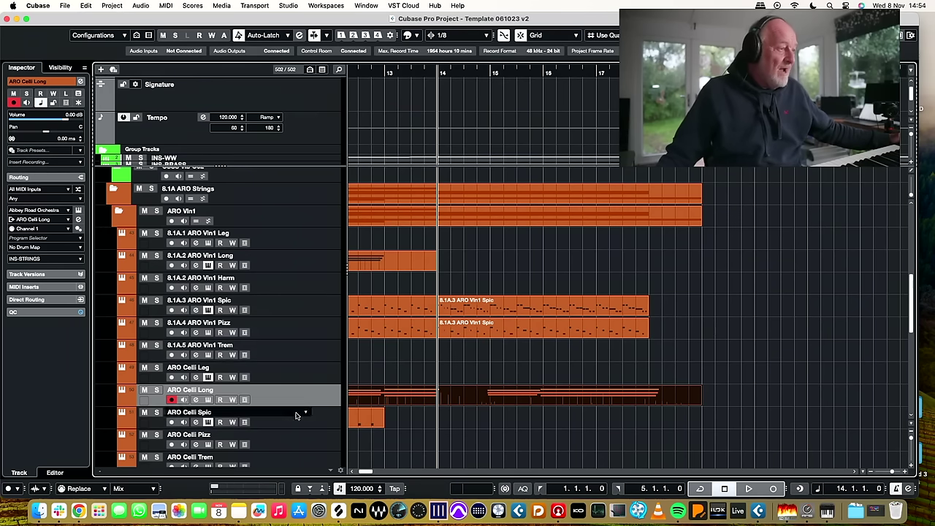
click(309, 381)
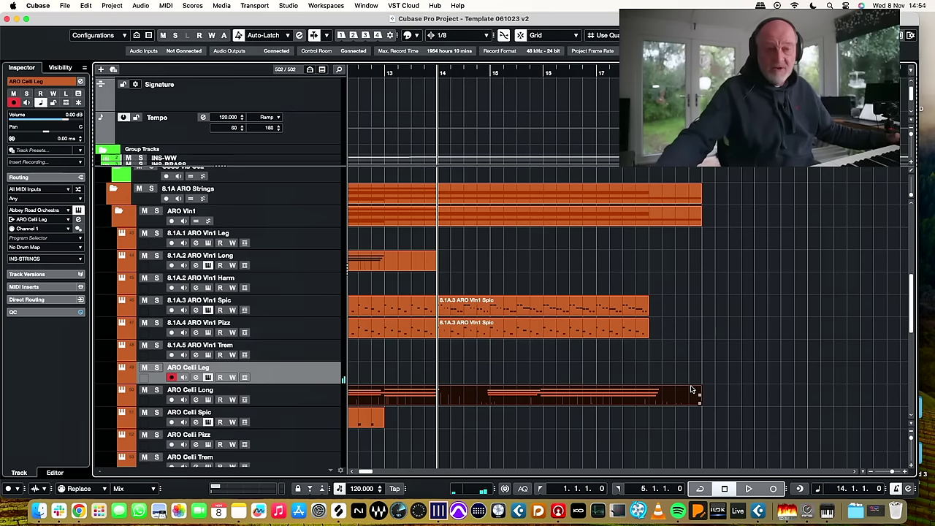
key(KP_Multiply)
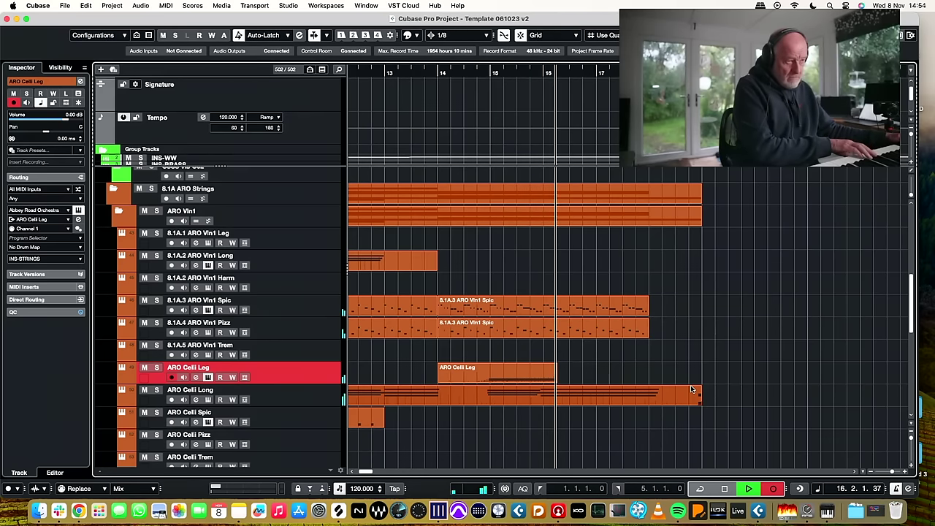
key(space)
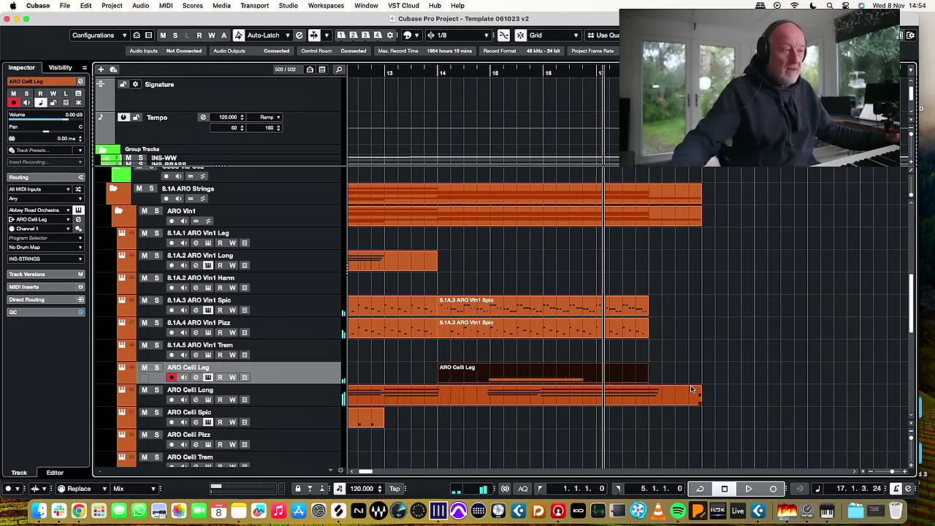
key(Delete)
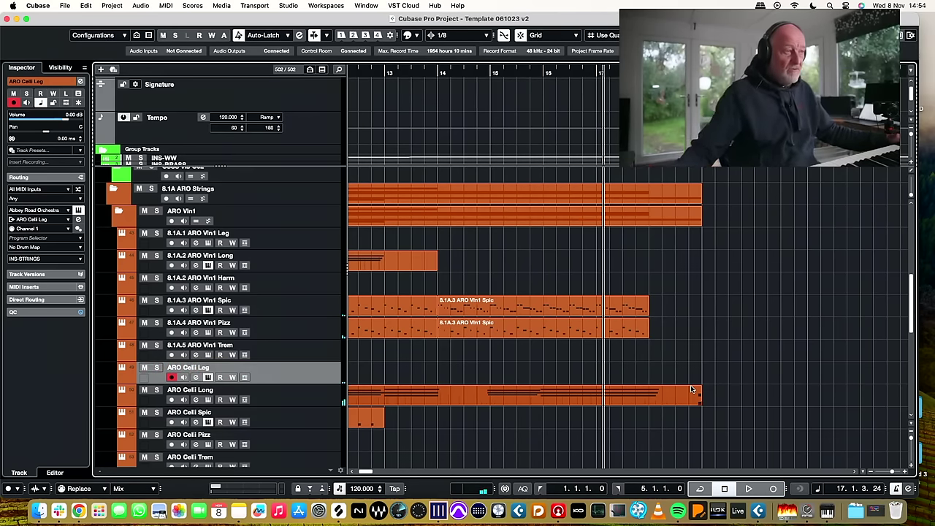
Set the left locator at 14.1.2 and record an ARO Celli Leg part from bar 14 to about the end of bar 18
scroll(663, 328, up, 10)
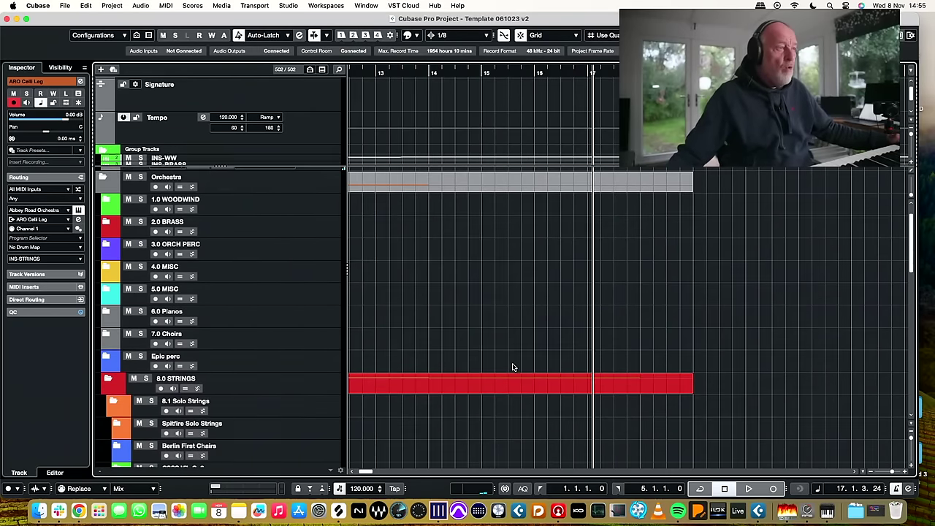
click(431, 73)
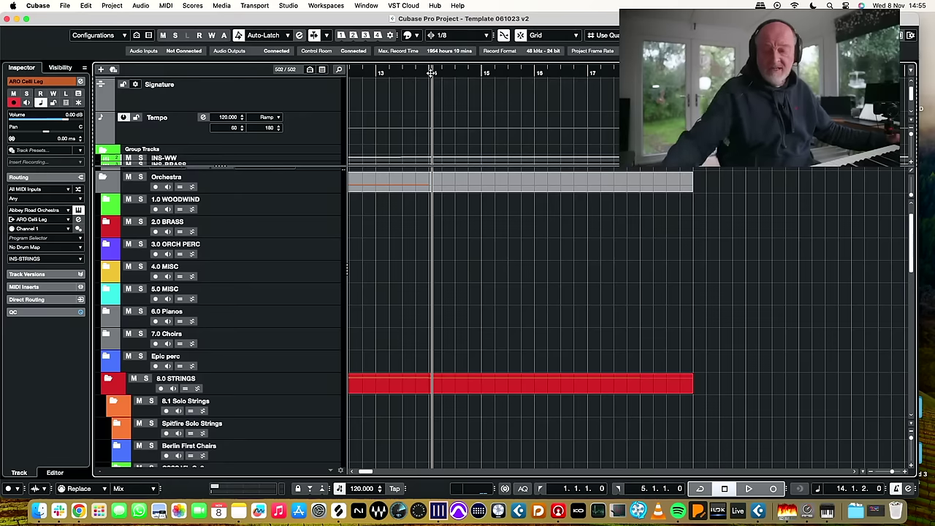
super+click(431, 73)
key(space)
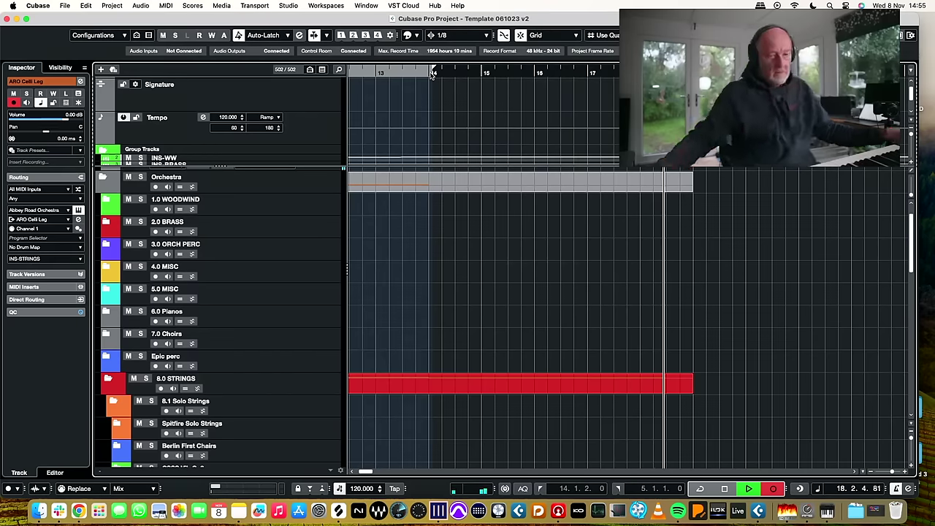
key(space)
Record a legato line on 8.1A.1 ARO Vln1 Leg from just before bar 1 to about bar 19, and return to its start
scroll(549, 399, down, 10)
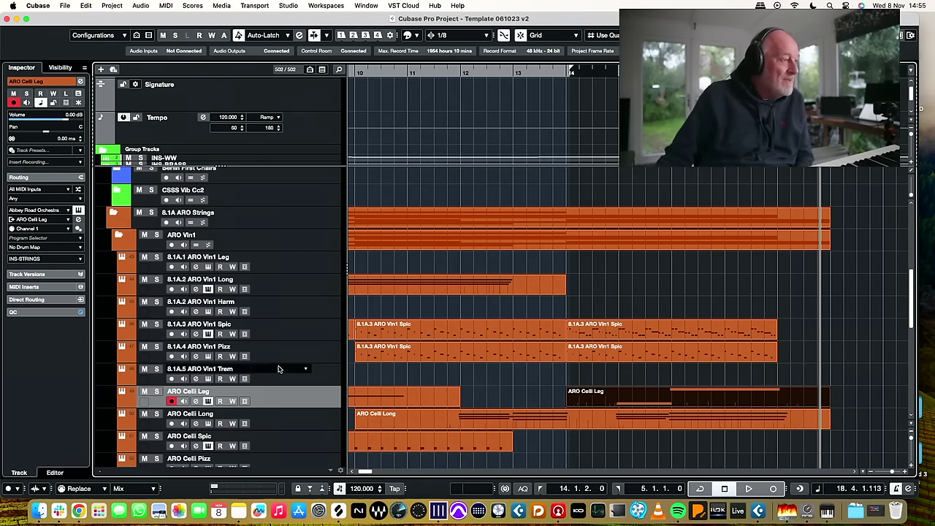
scroll(332, 415, down, 4)
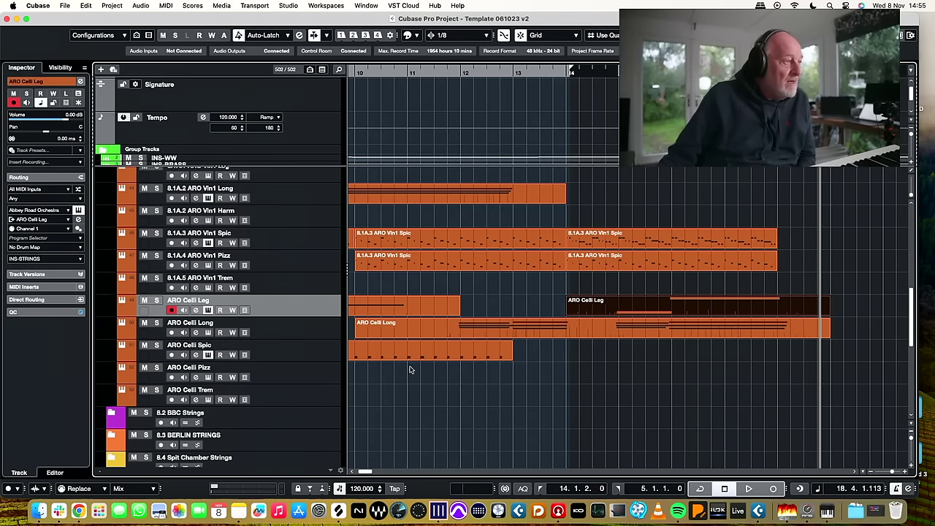
scroll(431, 376, up, 2)
scroll(429, 373, left, 10)
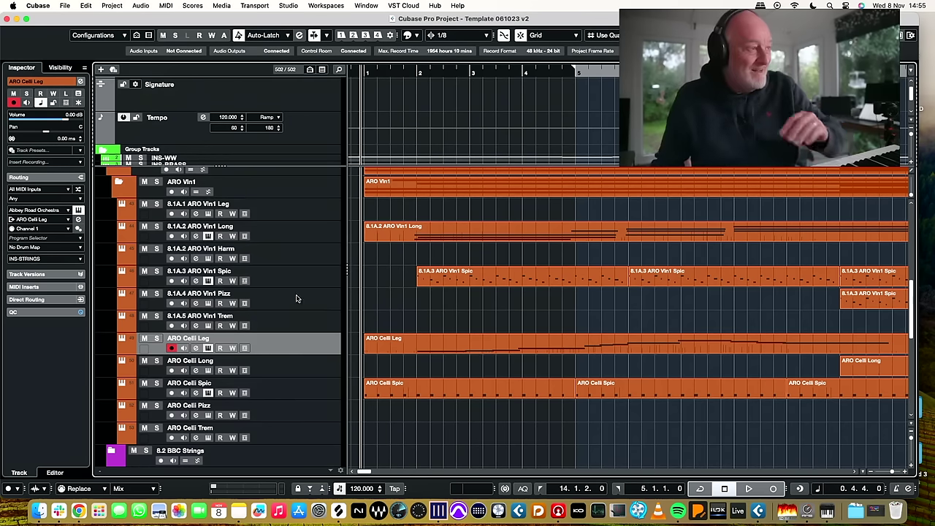
scroll(293, 206, down, 1)
click(321, 205)
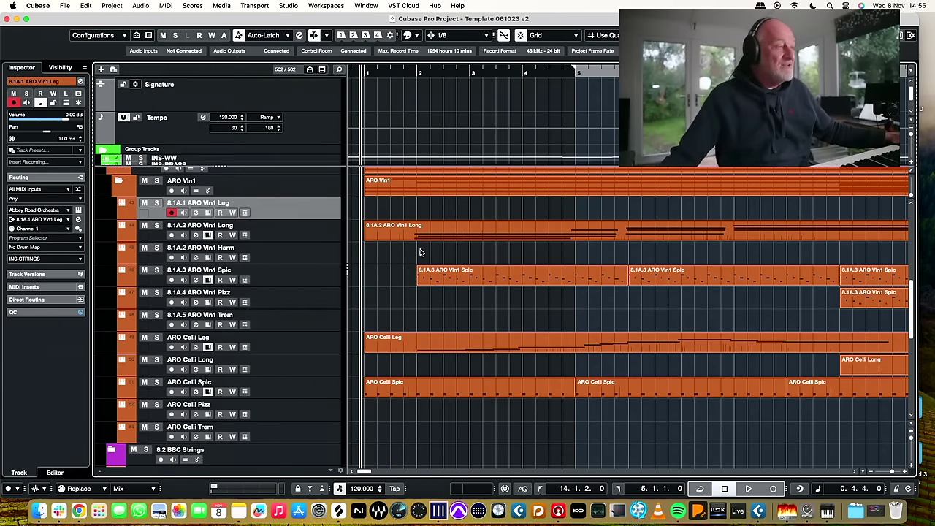
key(KP_Multiply)
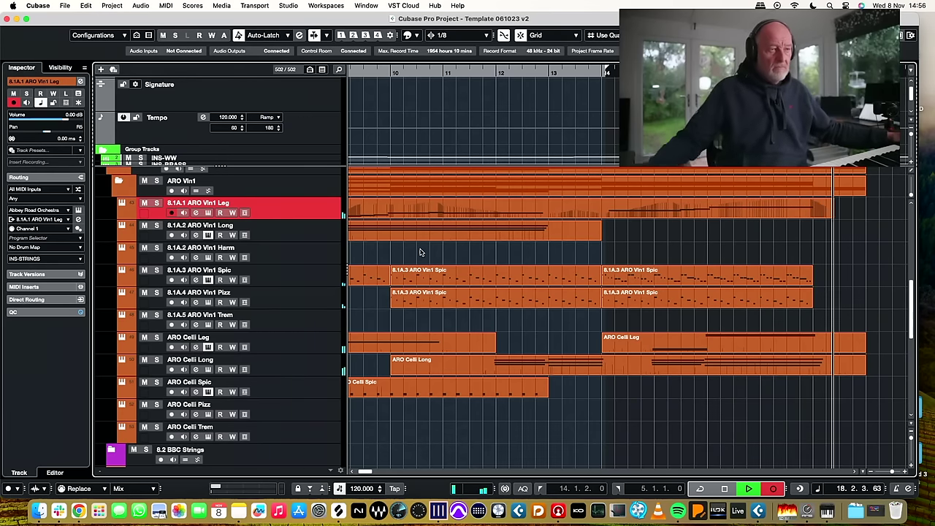
key(space)
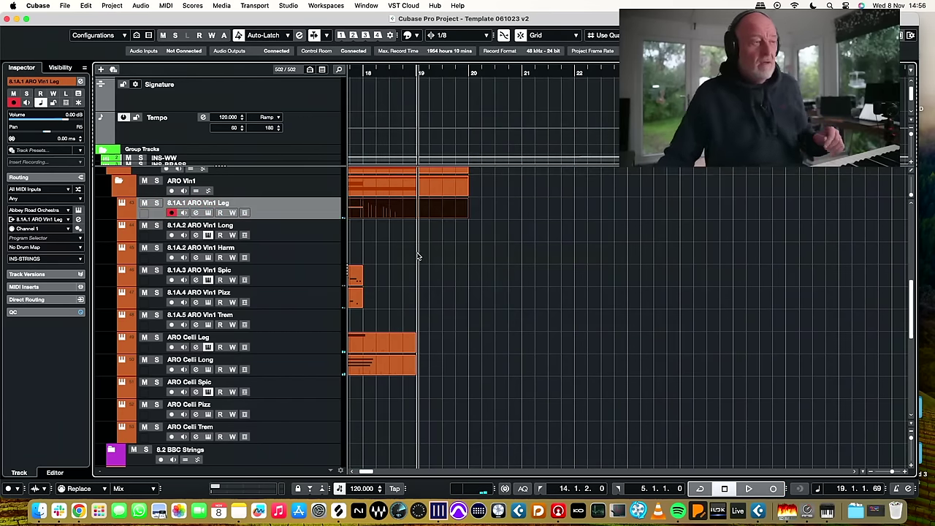
scroll(440, 276, left, 12)
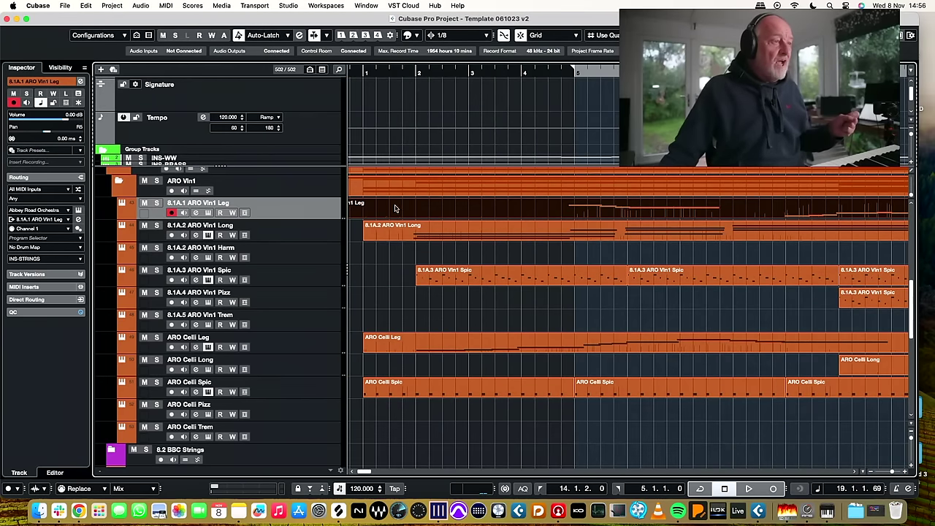
scroll(365, 273, left, 2)
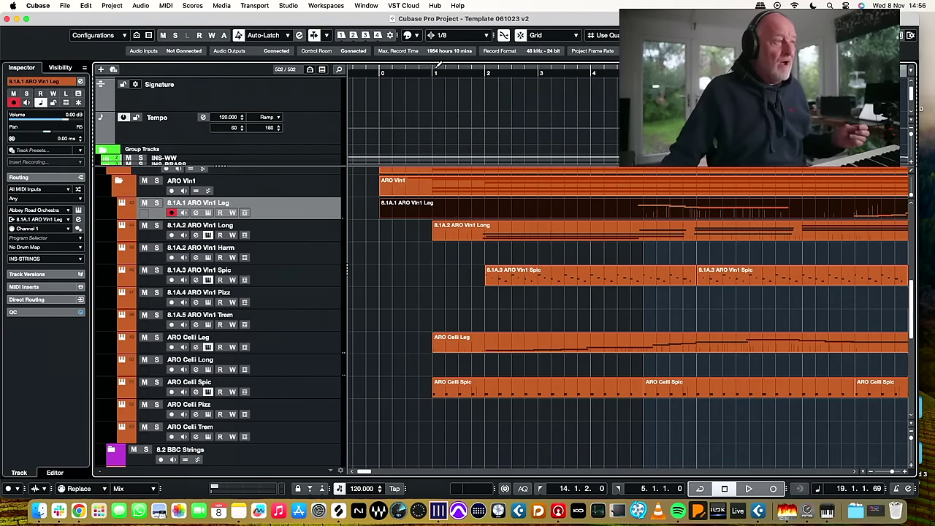